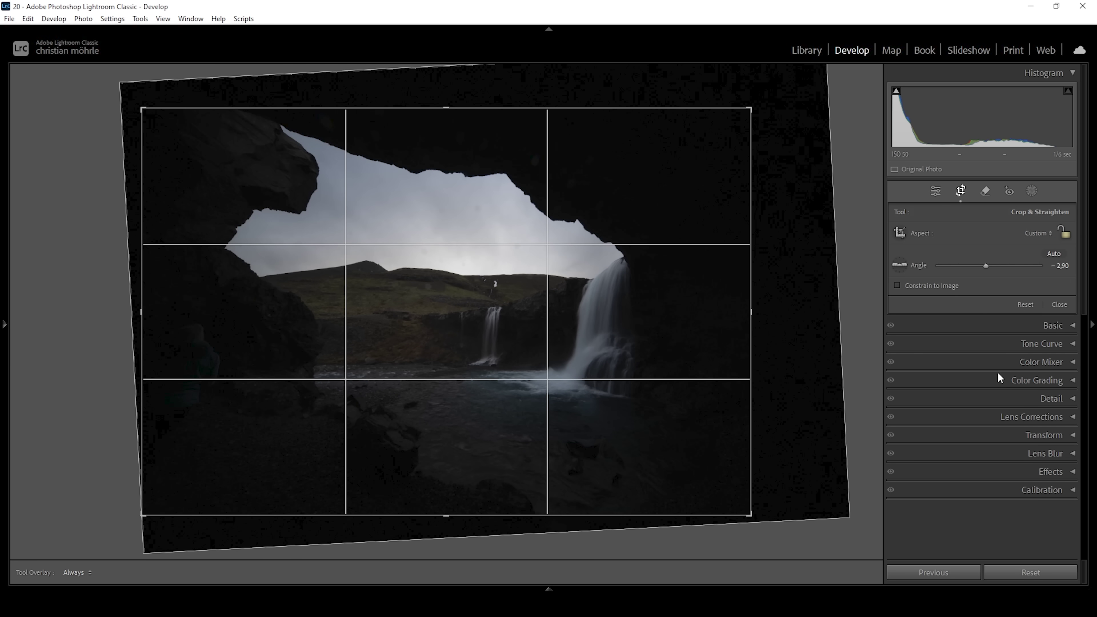
Leave cropping and apply the Adobe Neutral profile to the cave waterfall photo.
click(934, 192)
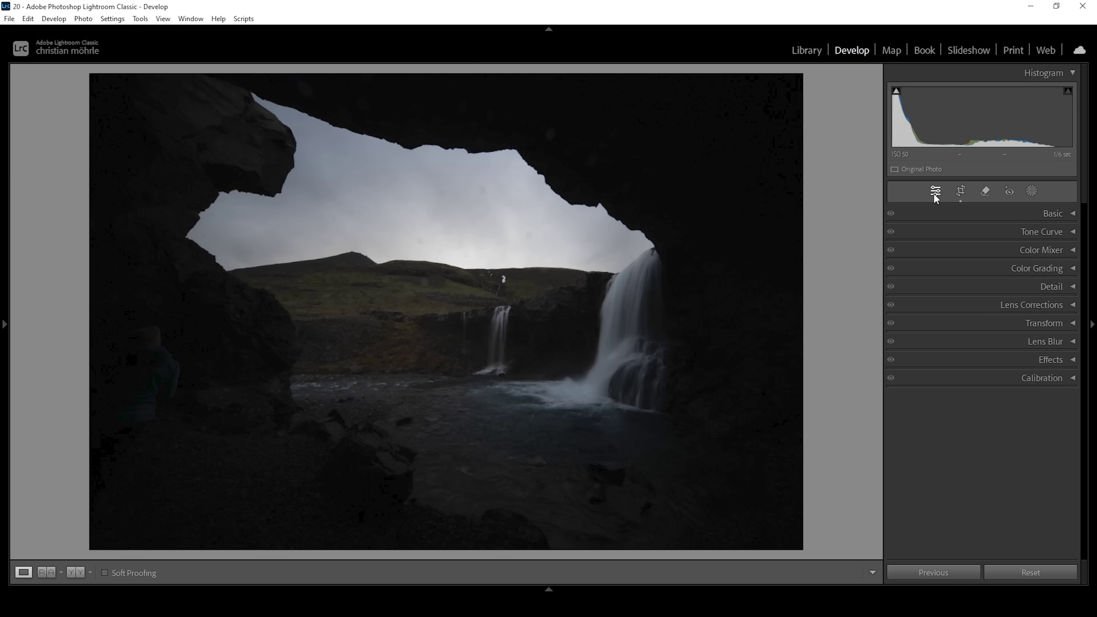
click(1051, 214)
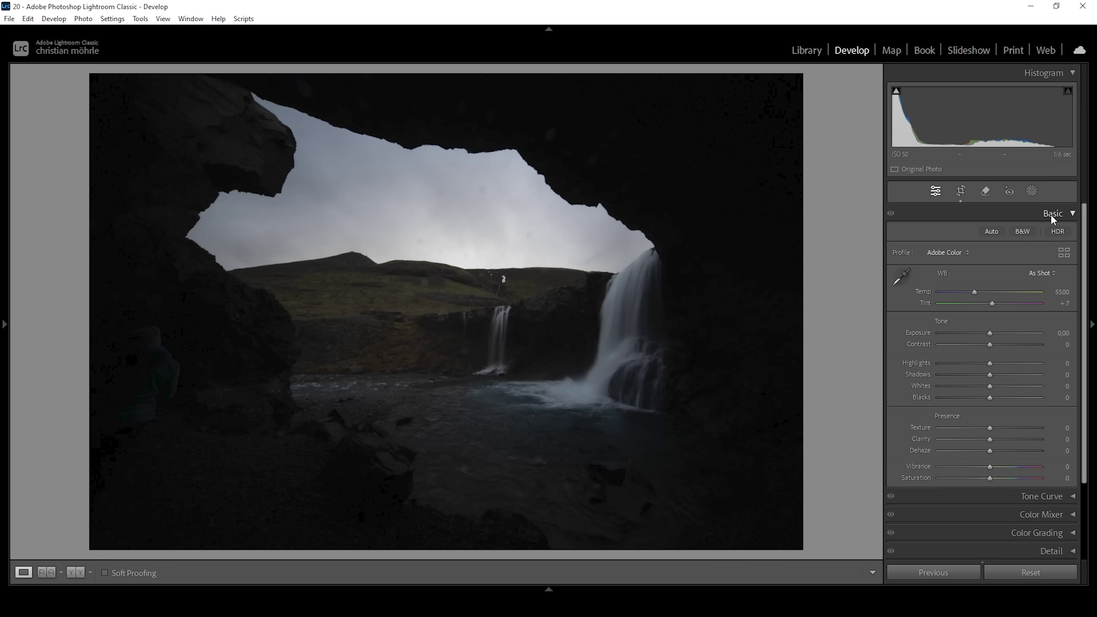
click(968, 252)
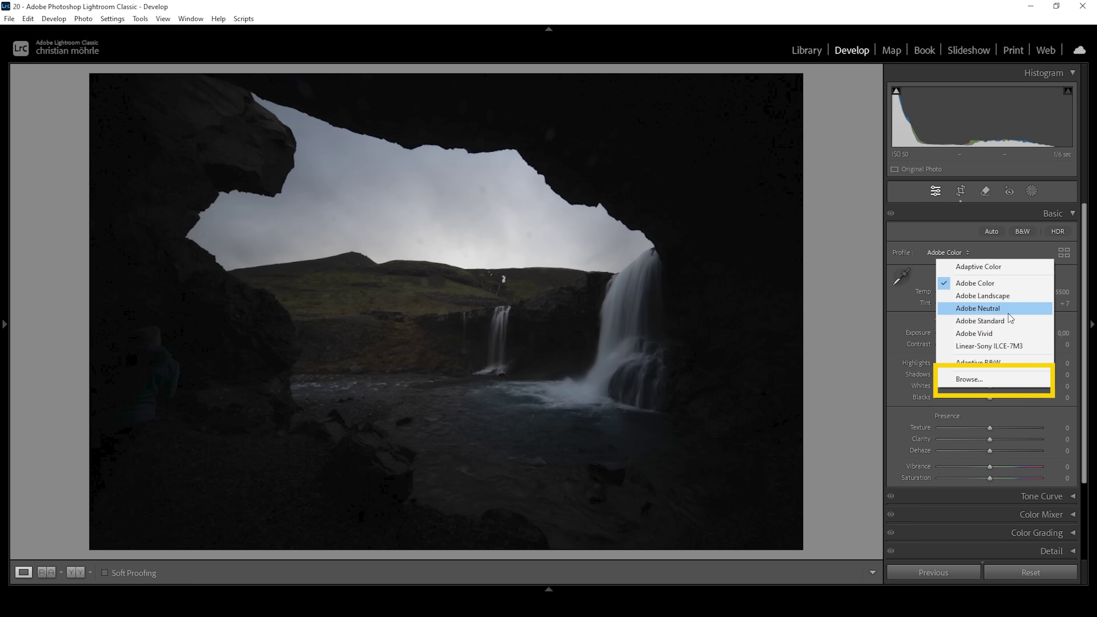
click(989, 379)
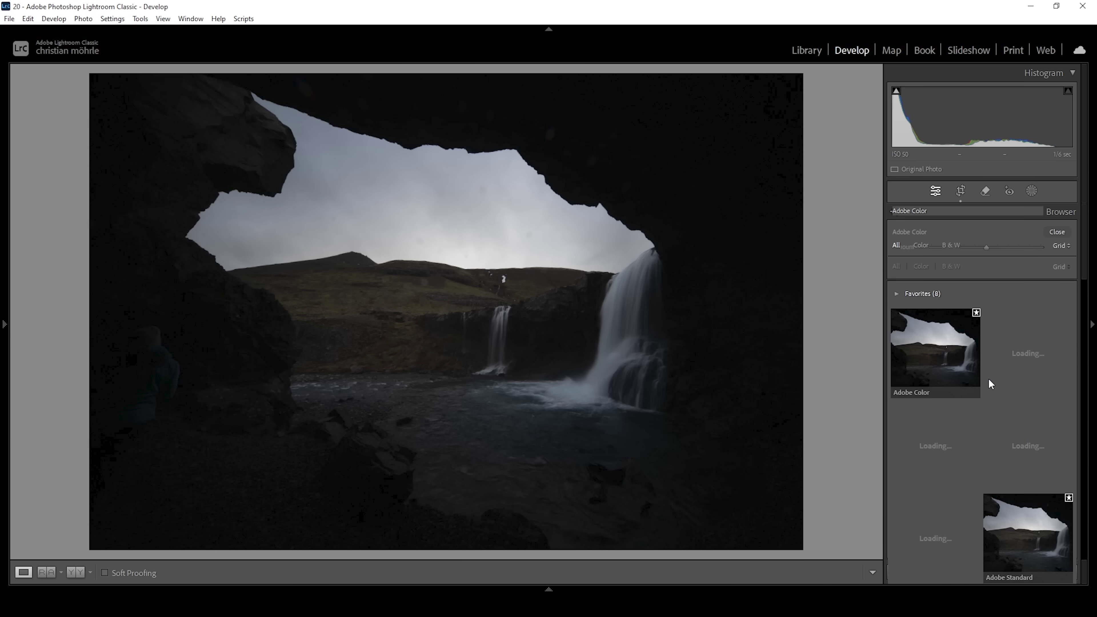
drag(1085, 270, 1093, 303)
click(1048, 388)
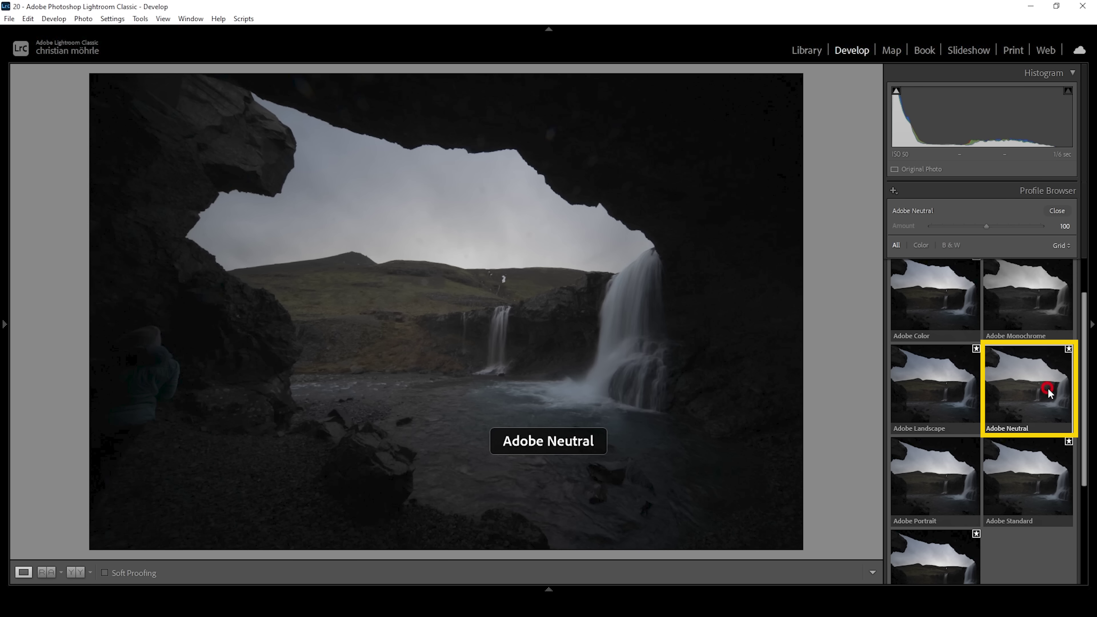
click(1056, 211)
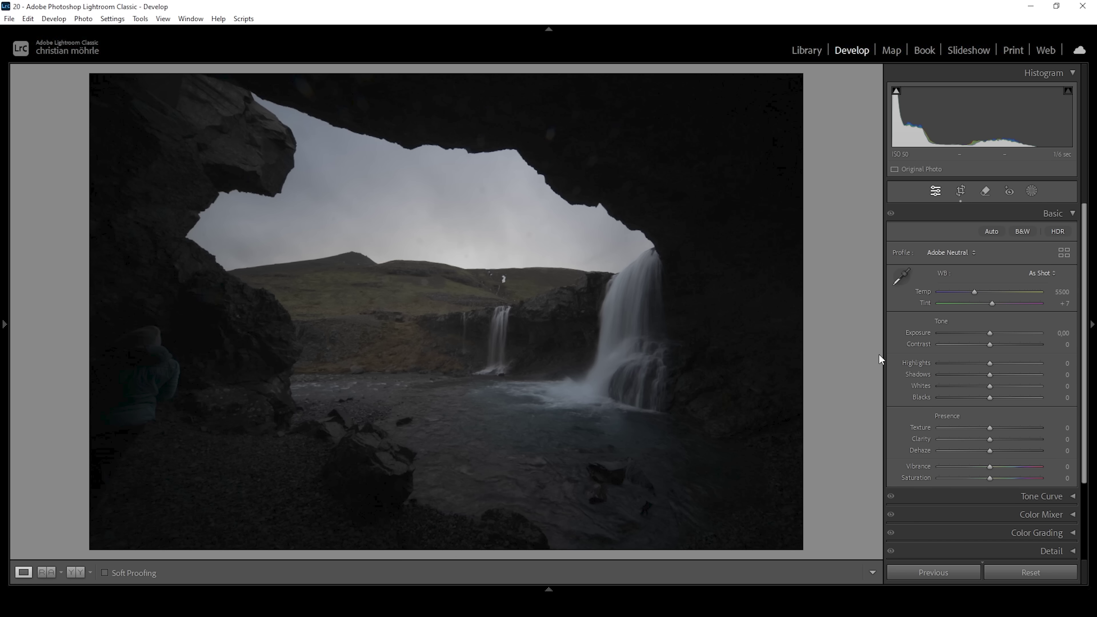
Set Exposure to +1,85, Highlights to −41, Shadows to +23 and Blacks to +29, and compare the photo before and after.
drag(990, 333, 1009, 338)
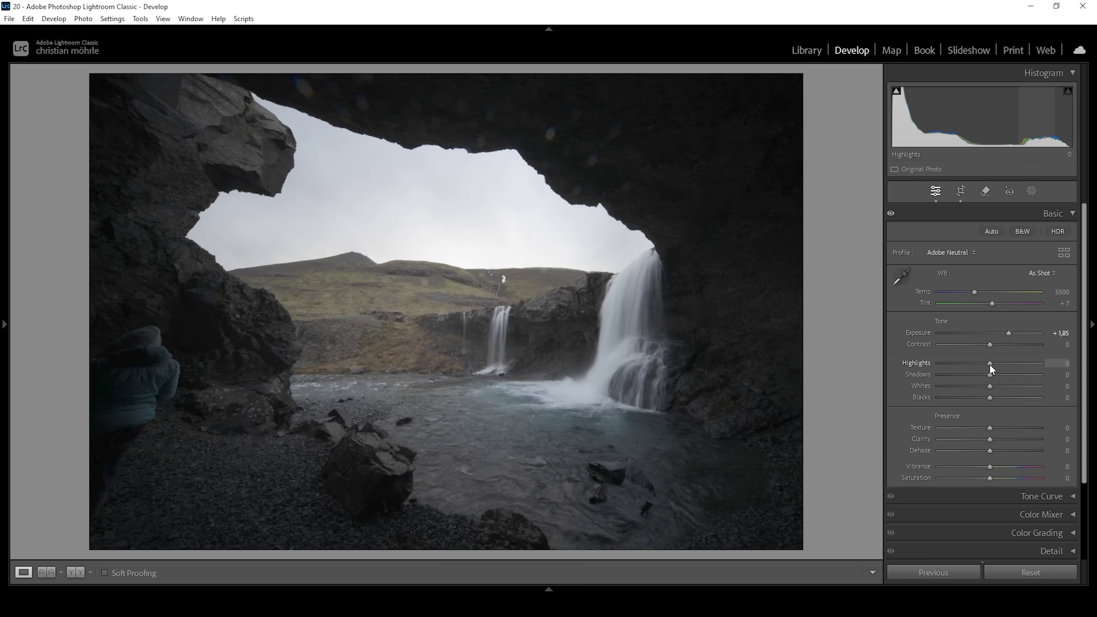
drag(989, 365, 968, 362)
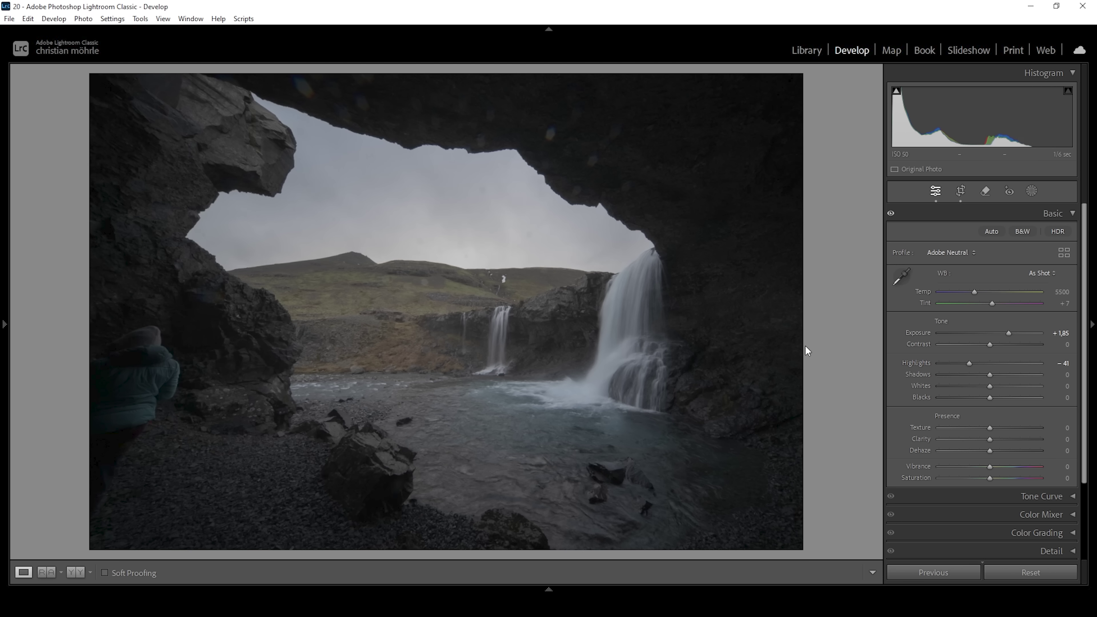
click(896, 92)
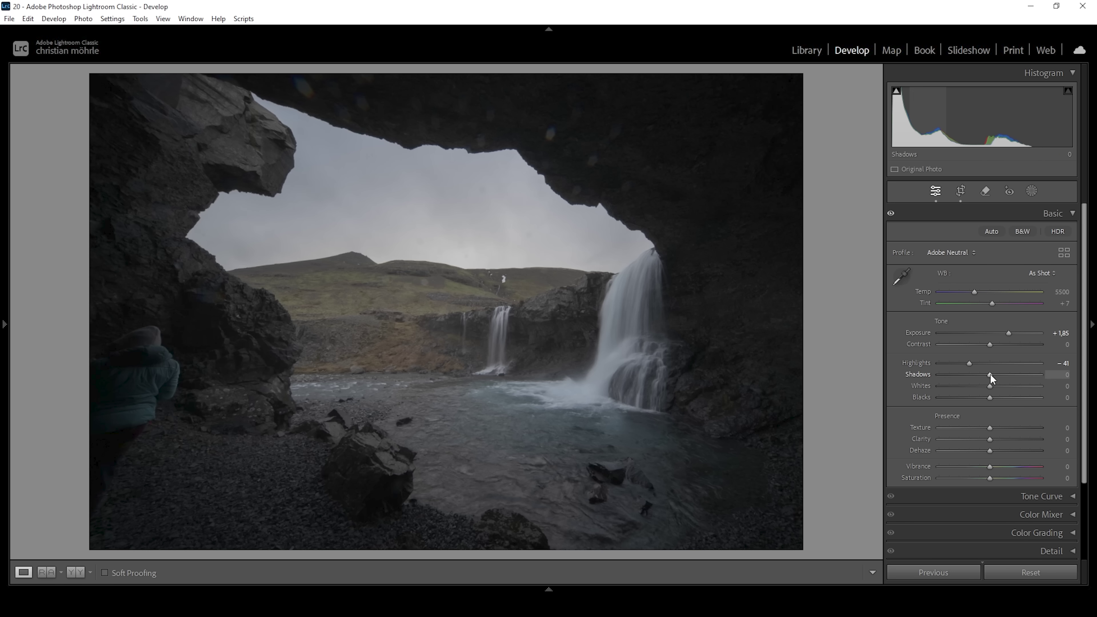
drag(990, 375, 1003, 403)
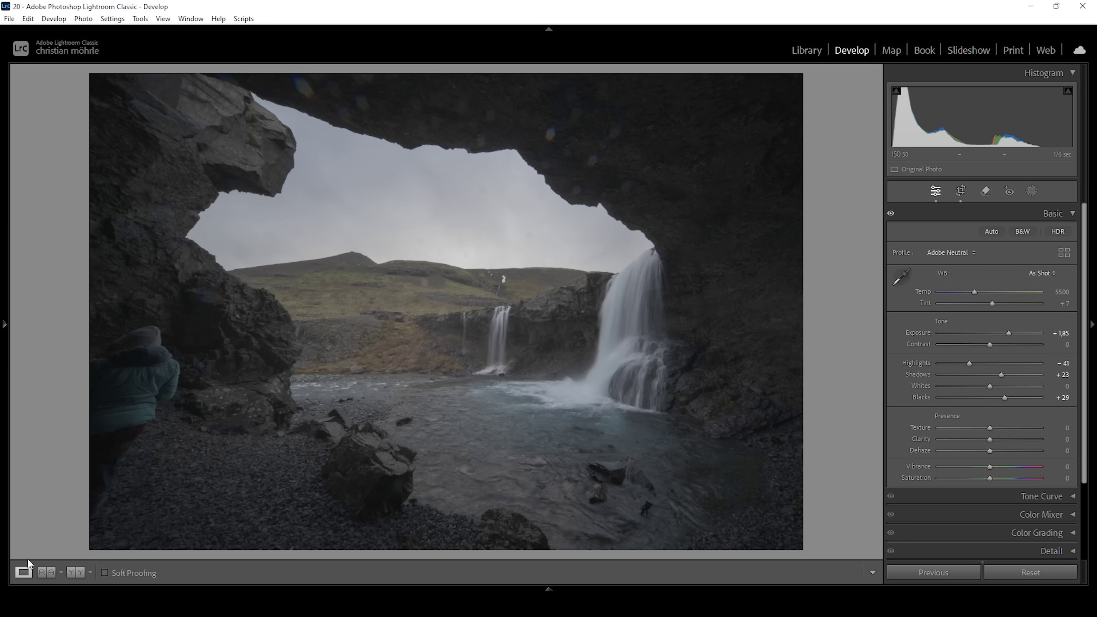
click(80, 571)
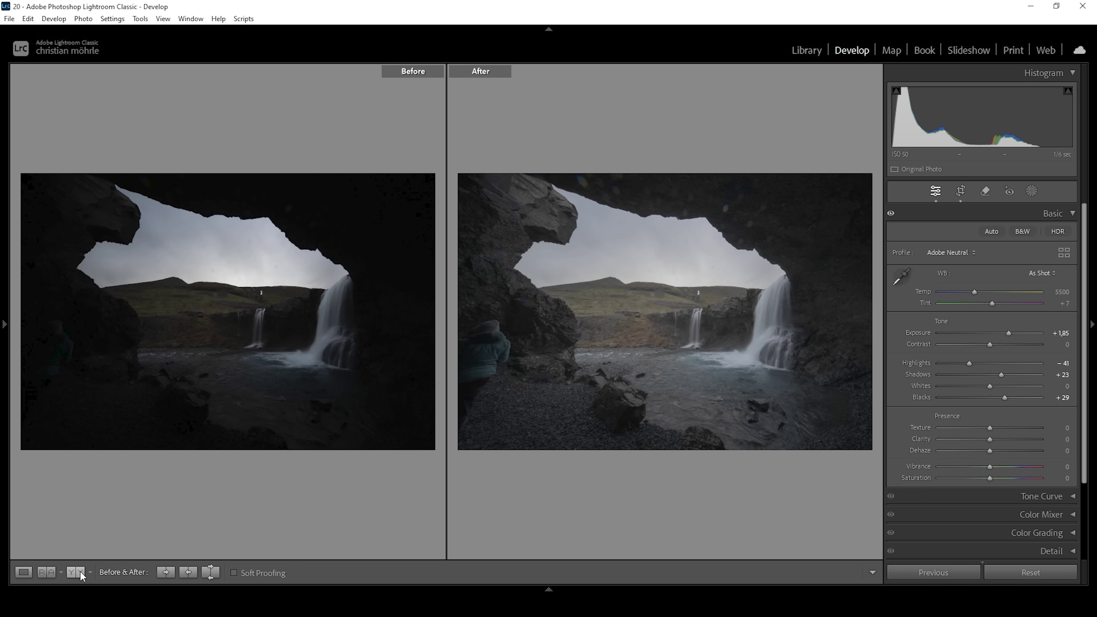
click(24, 573)
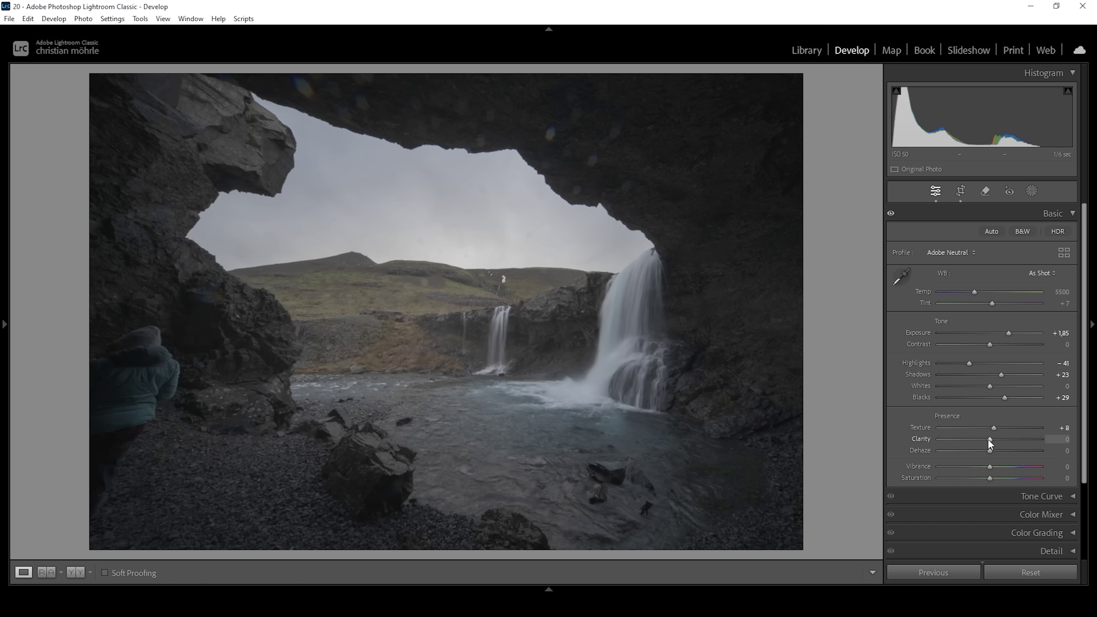
Set Texture and Clarity to +8, Dehaze to +7, Vibrance to +29, Saturation to +17 and the white balance temperature to 5202.
drag(990, 439, 993, 440)
drag(991, 450, 994, 451)
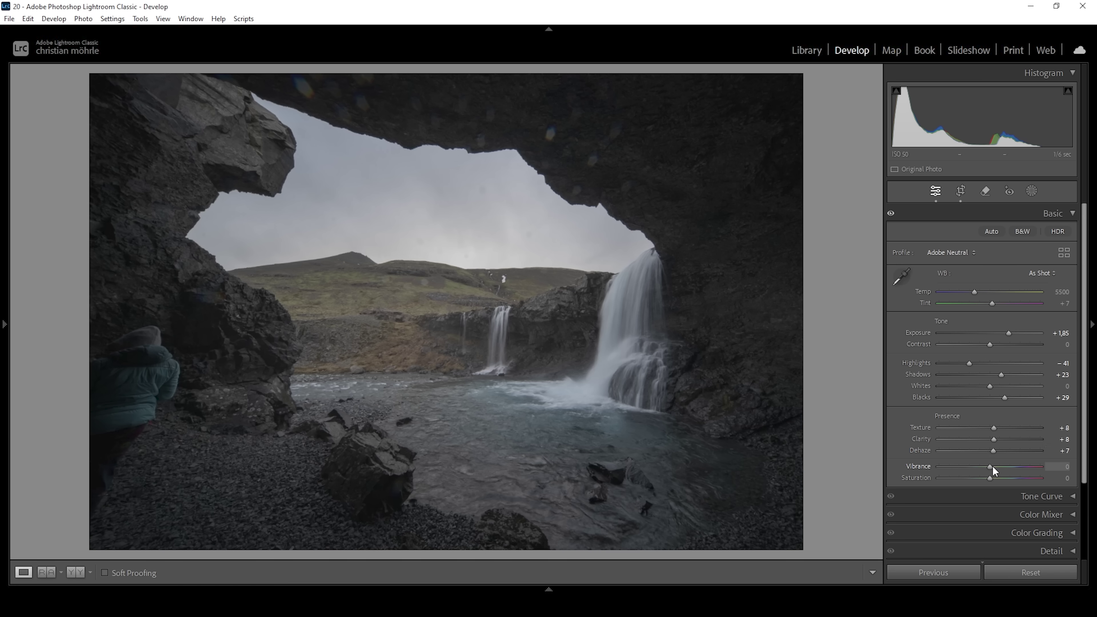
drag(998, 468, 1007, 470)
click(997, 480)
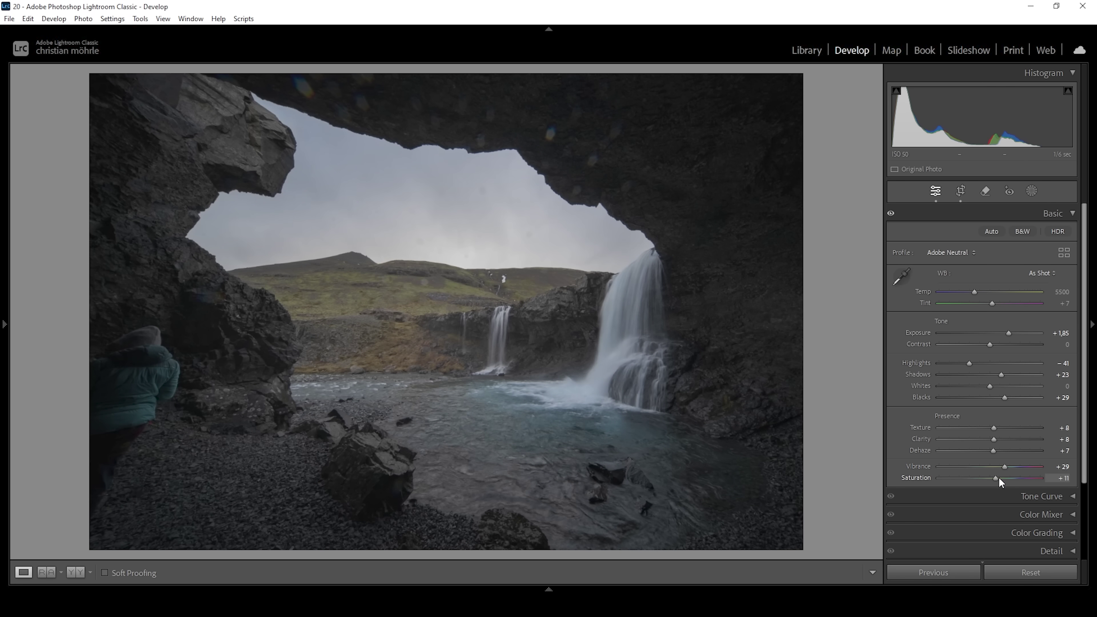
drag(999, 479, 1011, 476)
drag(973, 292, 972, 294)
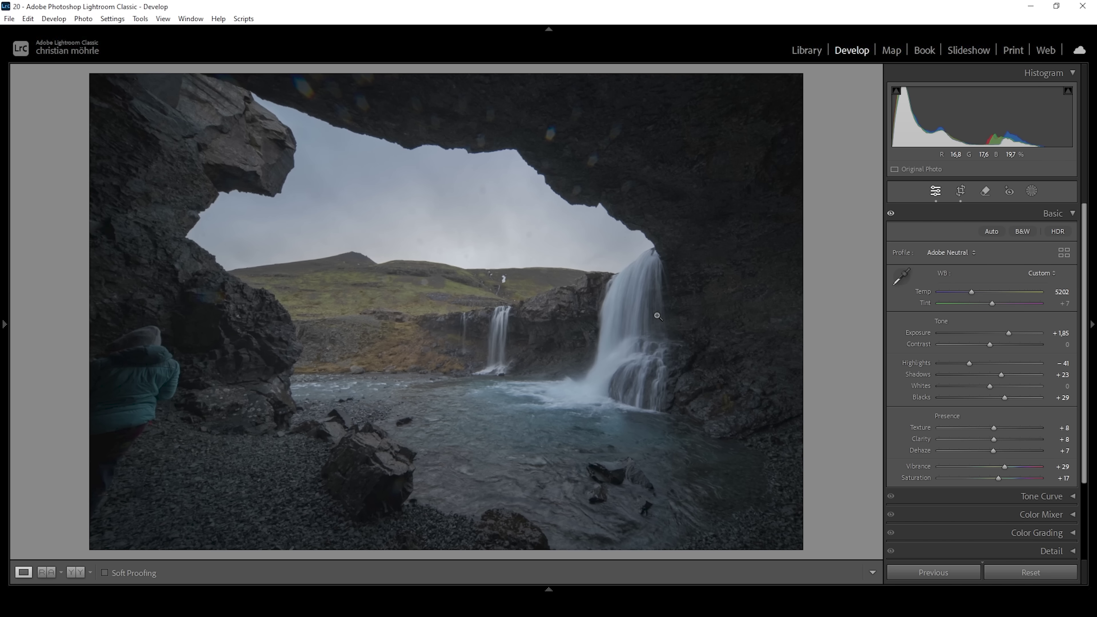
click(1052, 206)
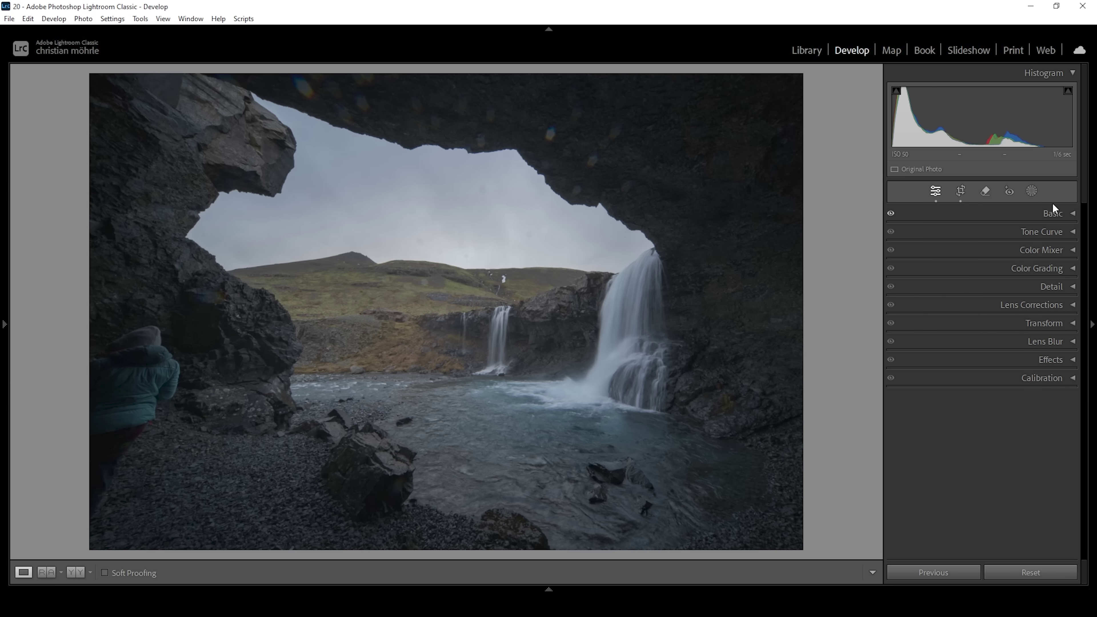
Create an Objects mask of the sky by framing the cave opening in rectangle selection mode.
click(1036, 191)
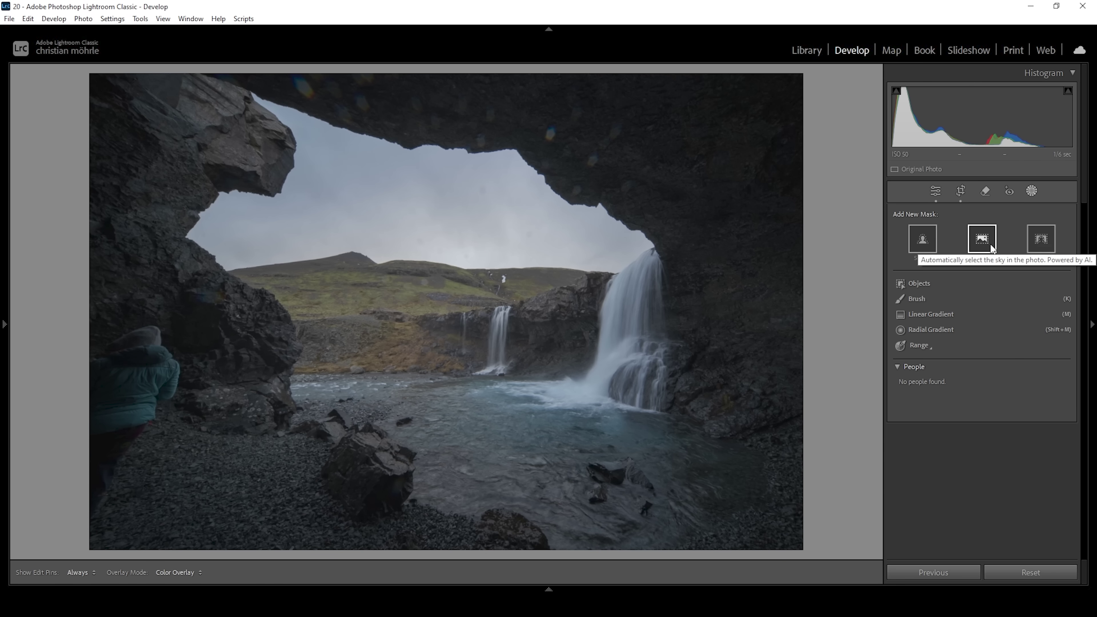
click(916, 282)
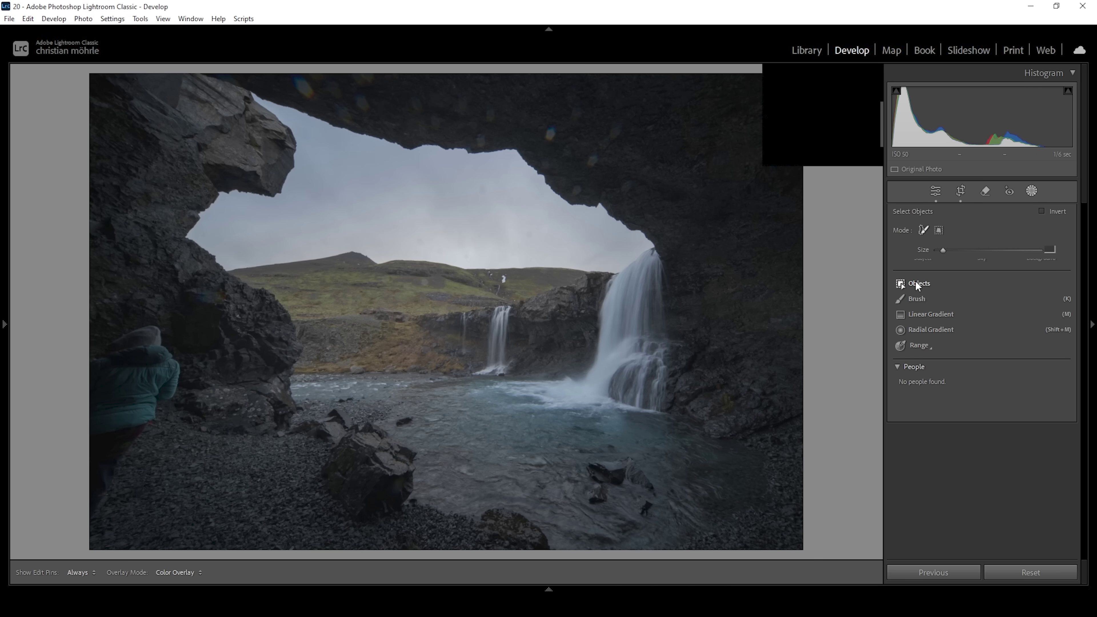
click(938, 231)
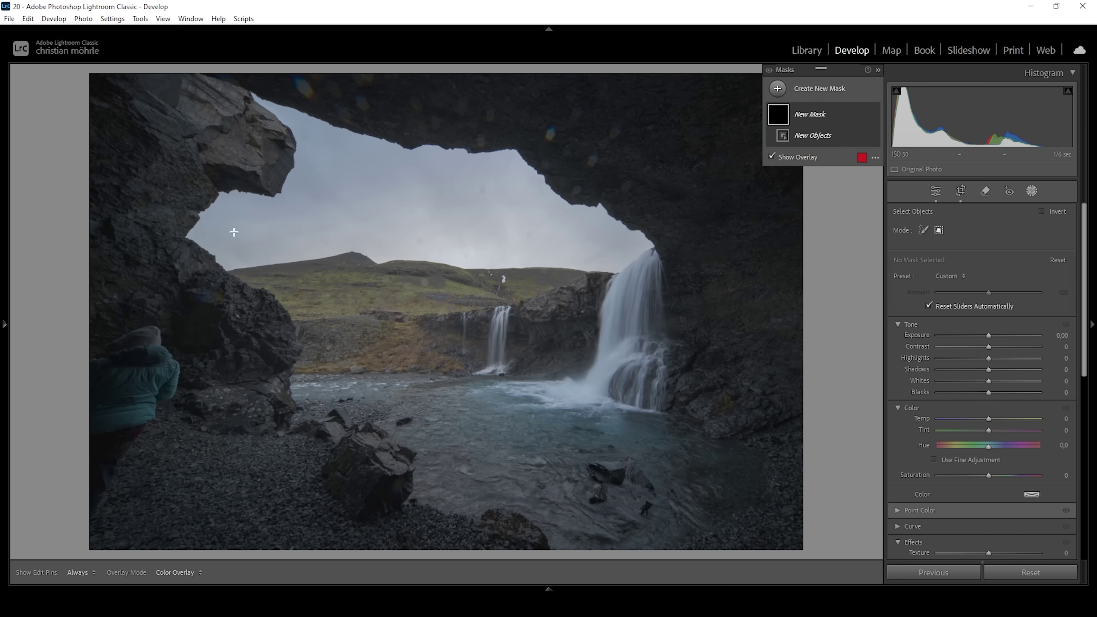
click(145, 294)
drag(145, 295, 673, 85)
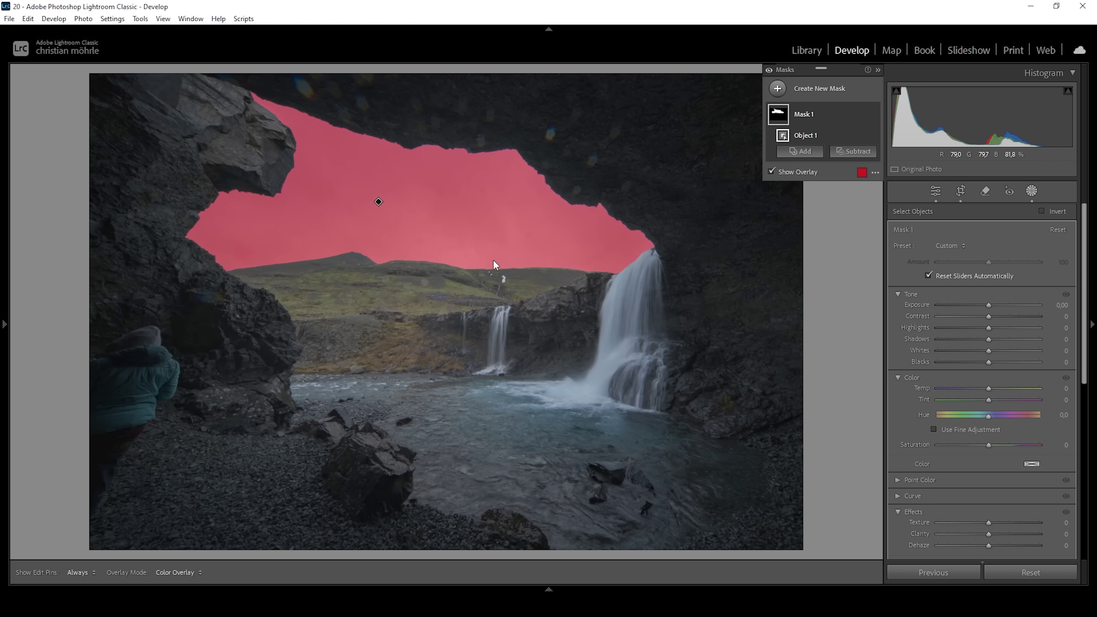
Subtract a wide radial gradient from the sky mask, centred on the horizon and stretched towards both edges of the cave opening.
click(853, 151)
click(880, 291)
drag(462, 274, 604, 324)
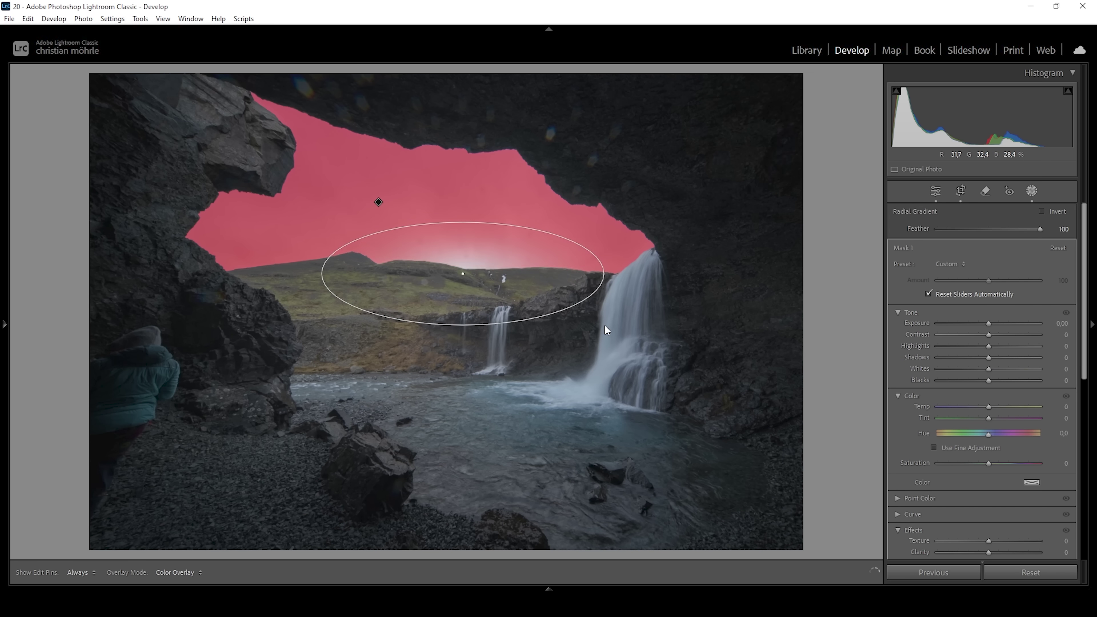
drag(446, 266, 453, 262)
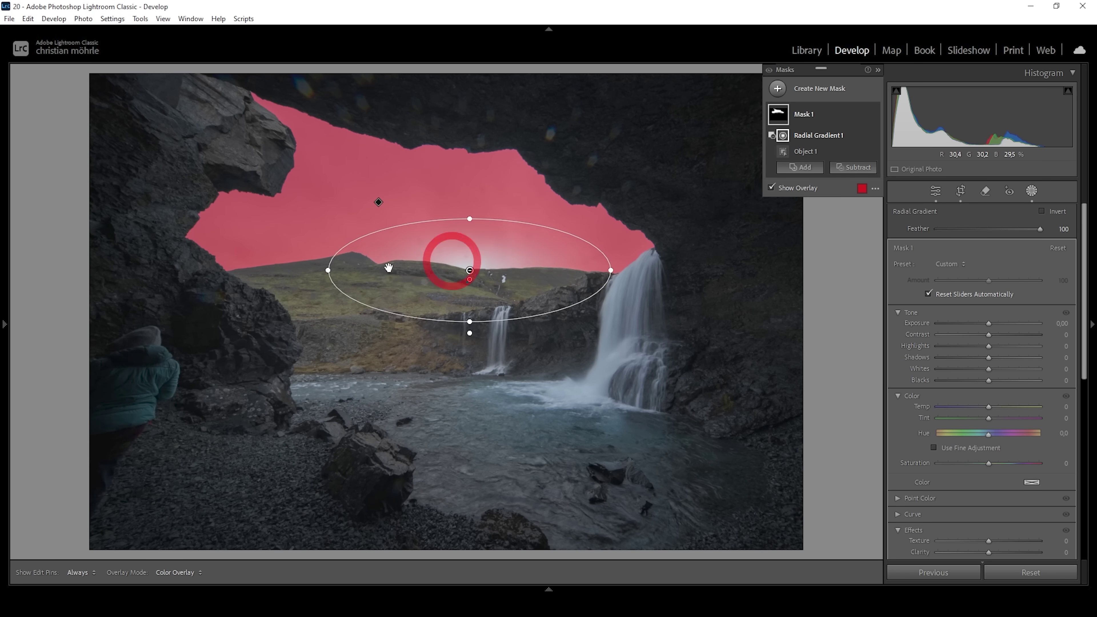
drag(328, 270, 260, 262)
click(487, 211)
drag(487, 211, 487, 205)
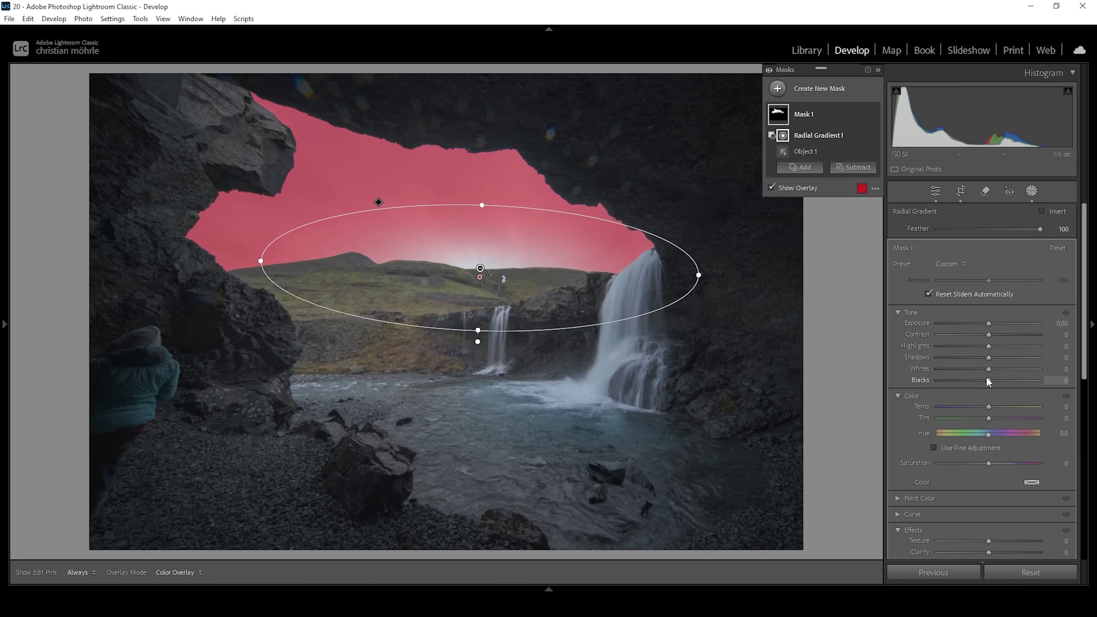
Darken the masked sky with Exposure −0,95, Contrast 64 and Saturation −15.
drag(989, 323, 978, 323)
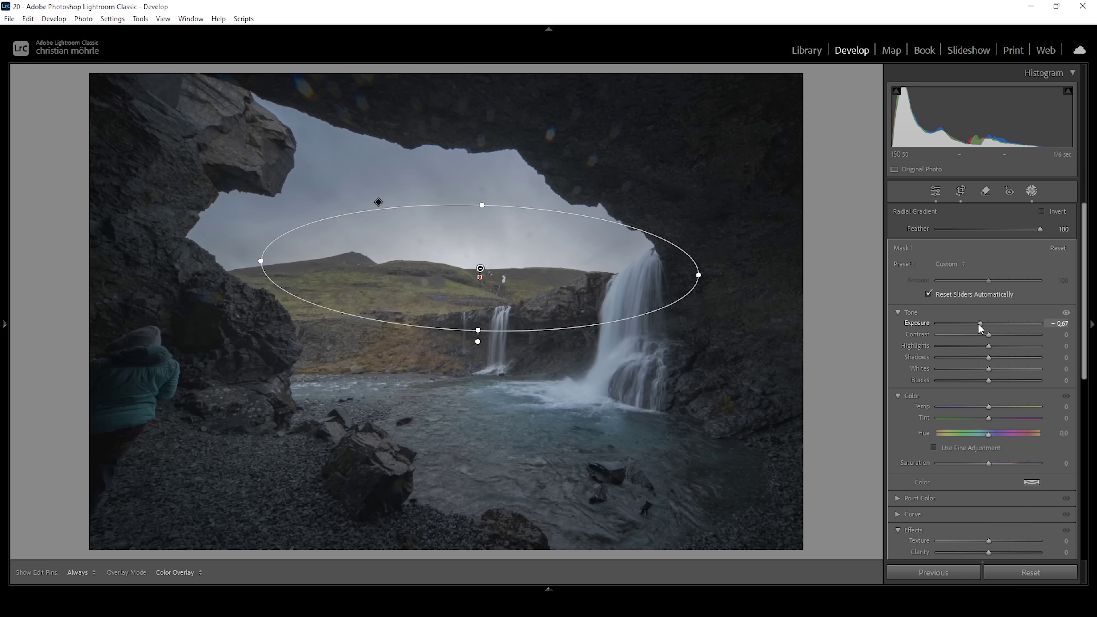
drag(977, 323, 1008, 335)
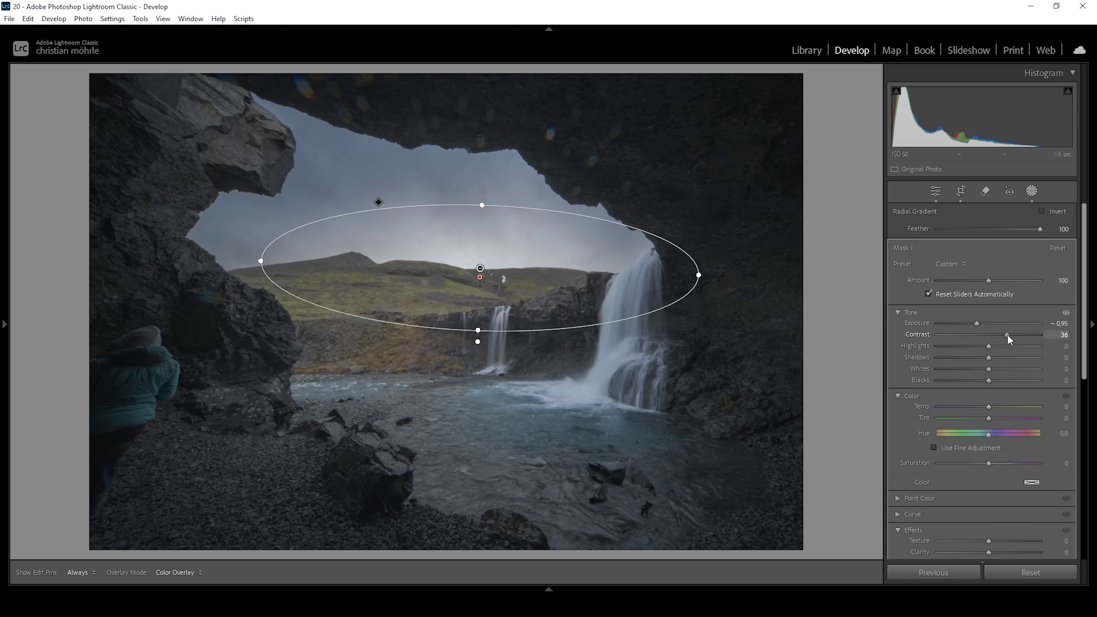
drag(1008, 335, 1021, 333)
drag(989, 465, 985, 464)
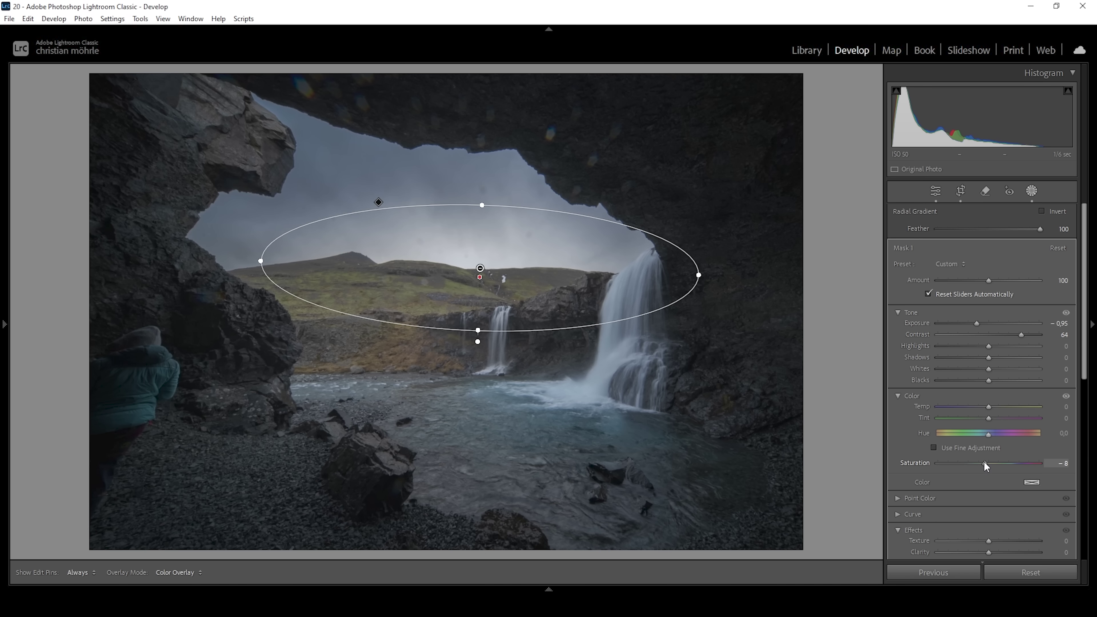
drag(982, 461, 977, 458)
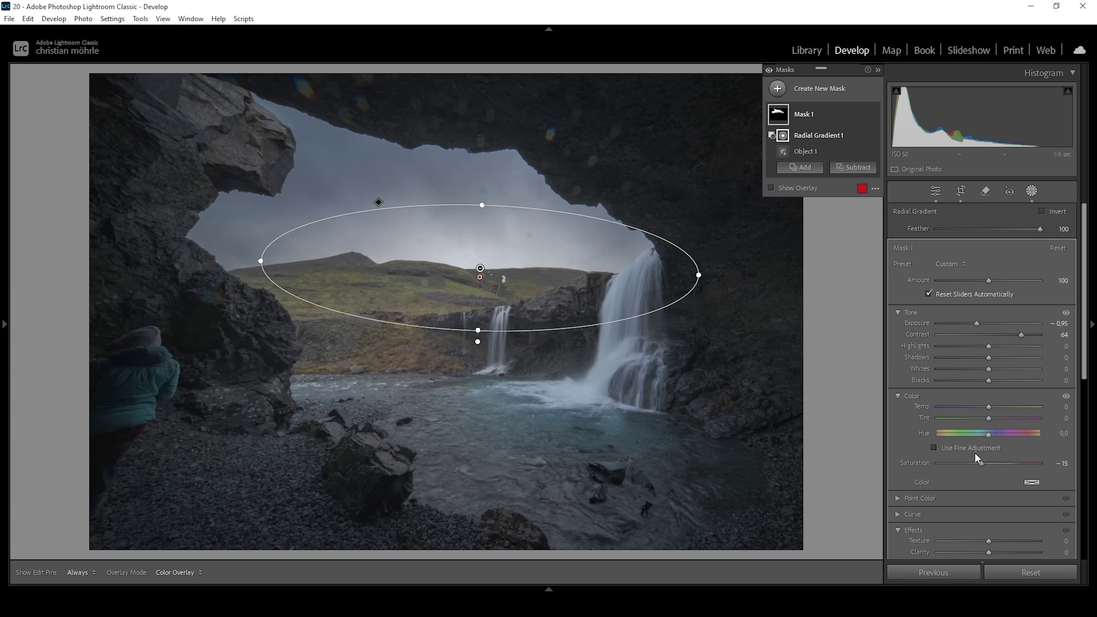
Create a second Objects mask of the sky by framing the cave opening again.
click(778, 89)
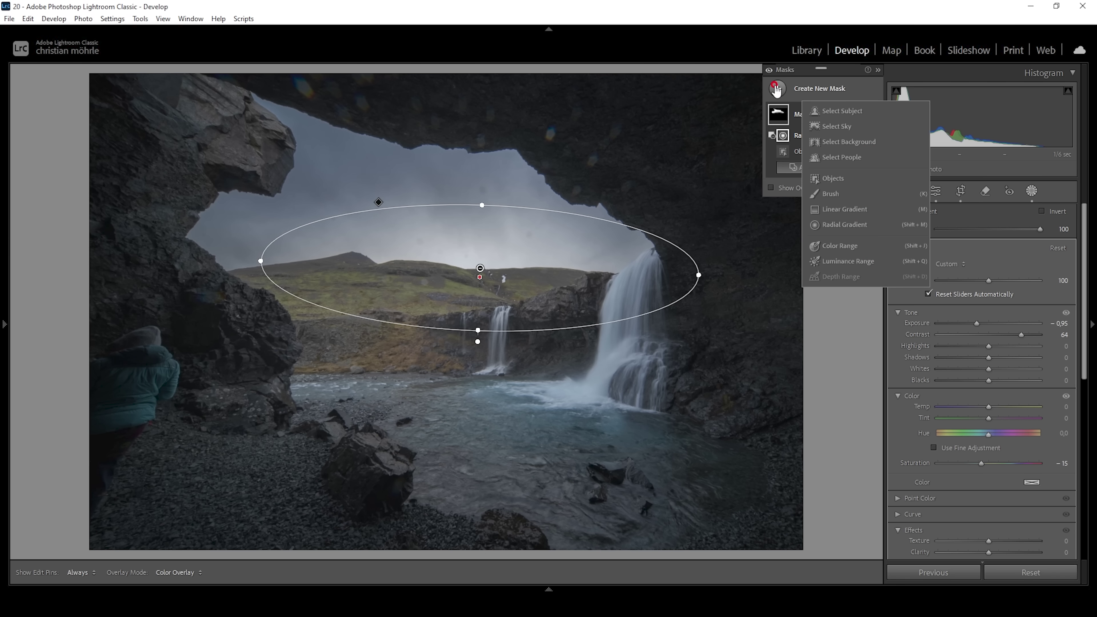
click(833, 178)
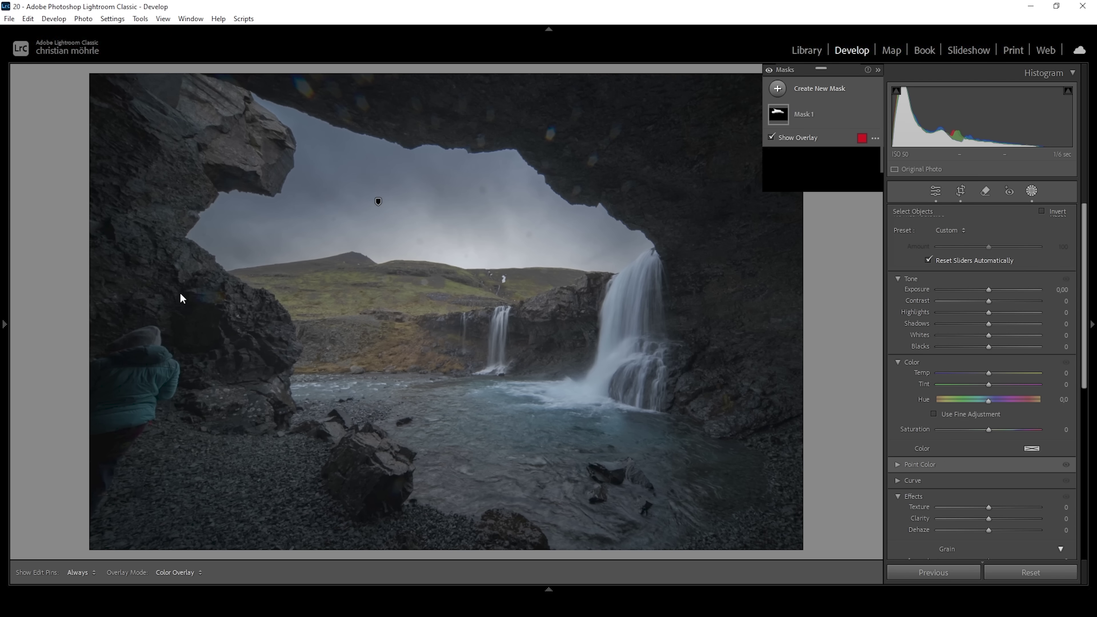
drag(166, 282, 682, 81)
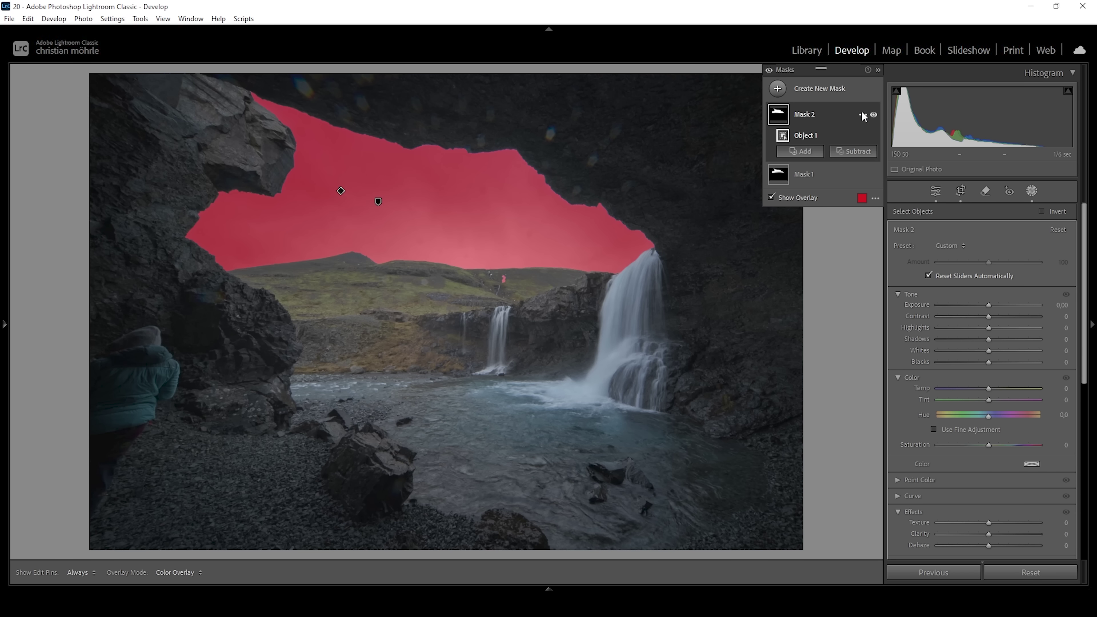
Intersect the second sky mask with a radial gradient centred on the horizon above the small waterfall.
click(862, 115)
mouse_move(921, 169)
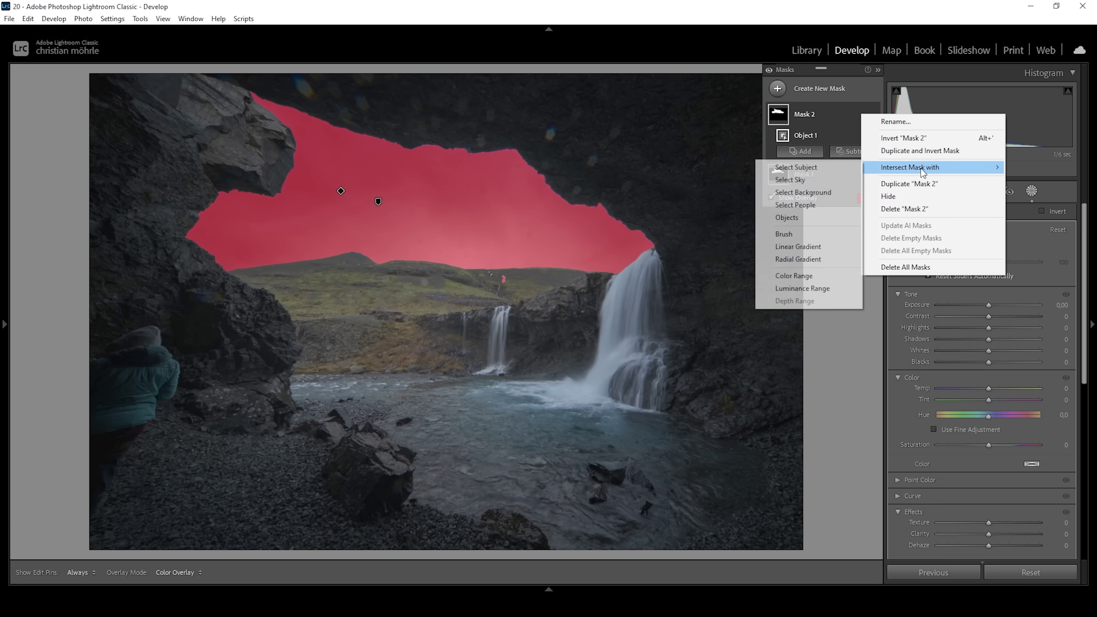
click(814, 259)
drag(472, 274, 637, 342)
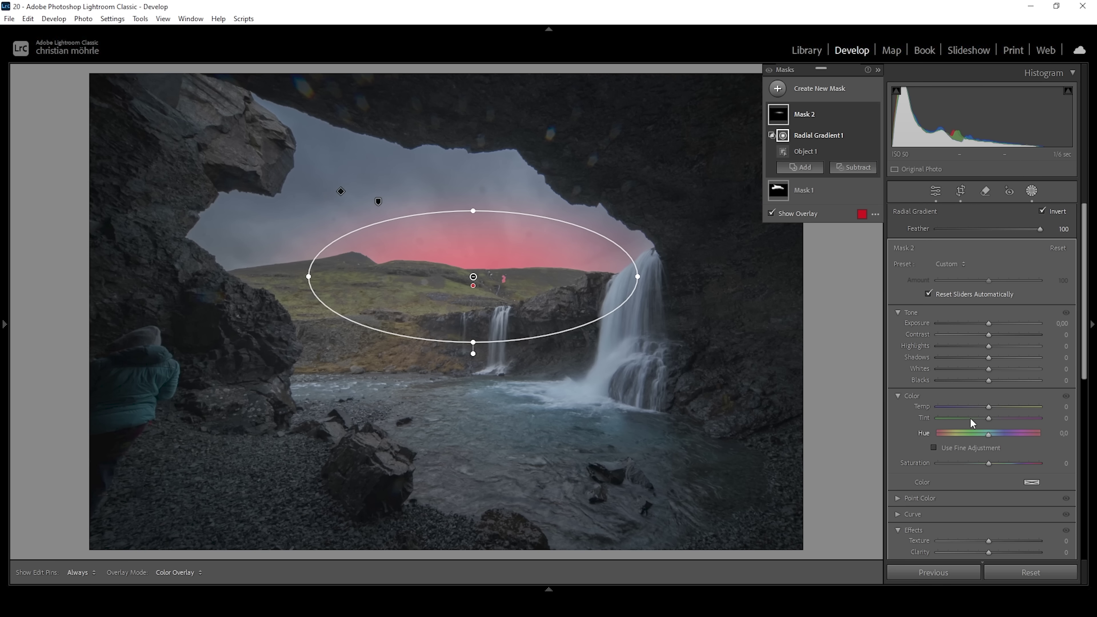
Set the horizon glow mask's Whites to 57, Blacks to 45 and Temp to 66, and move its radial gradient slightly lower.
drag(989, 369, 1015, 369)
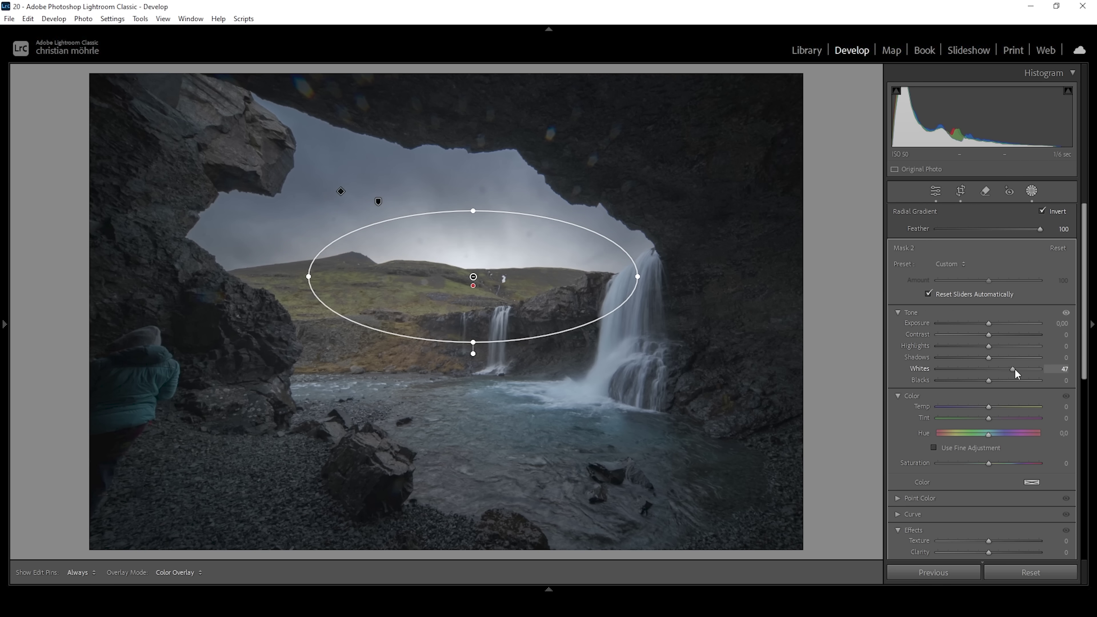
mouse_move(1020, 369)
mouse_down()
mouse_move(990, 382)
mouse_move(1010, 380)
mouse_up()
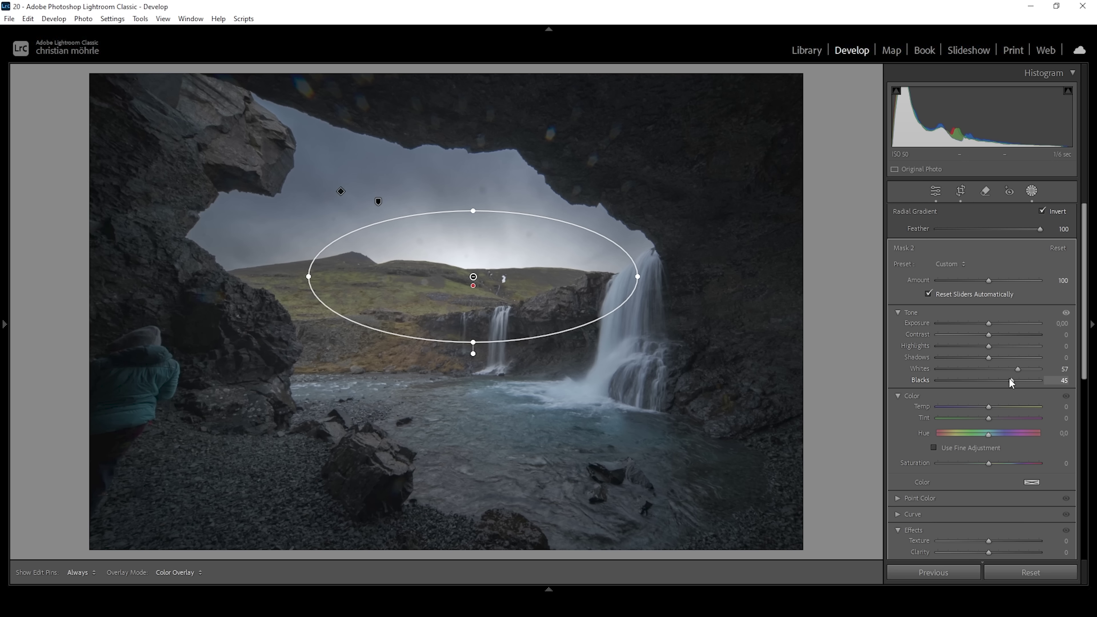
drag(1009, 377, 1022, 407)
drag(531, 279, 535, 284)
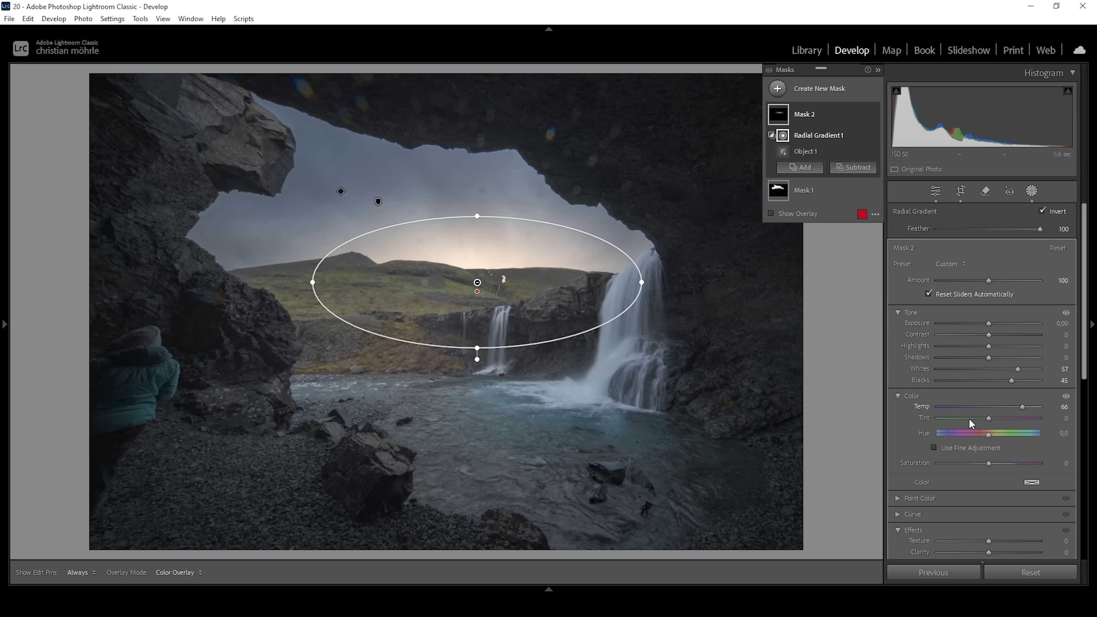
Set the horizon glow mask's Saturation to 18.
drag(991, 464, 991, 463)
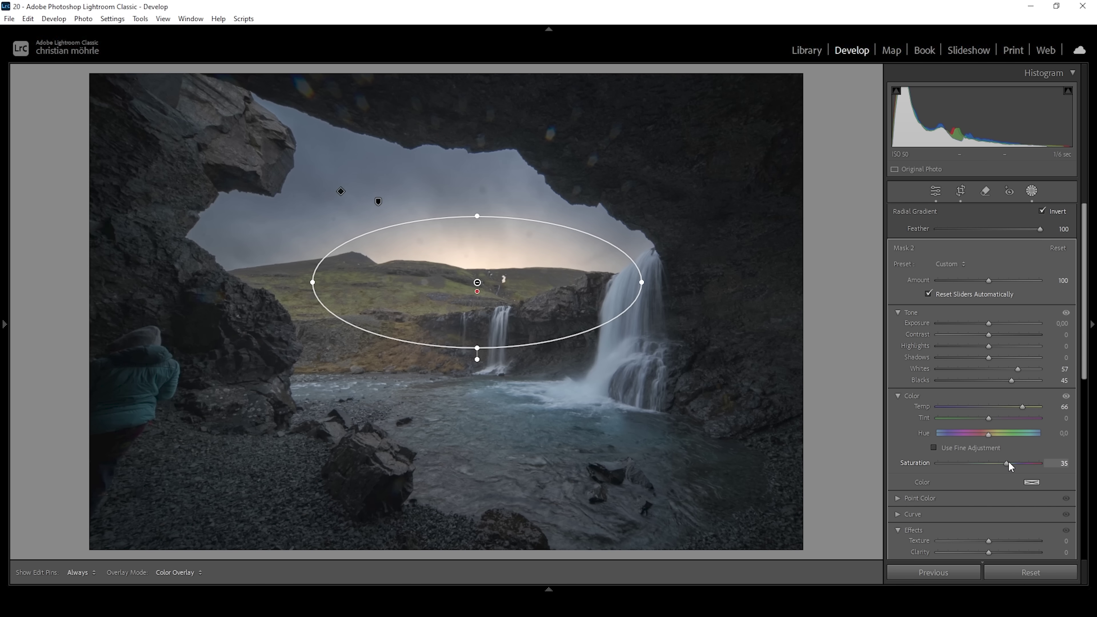
drag(1008, 461, 986, 474)
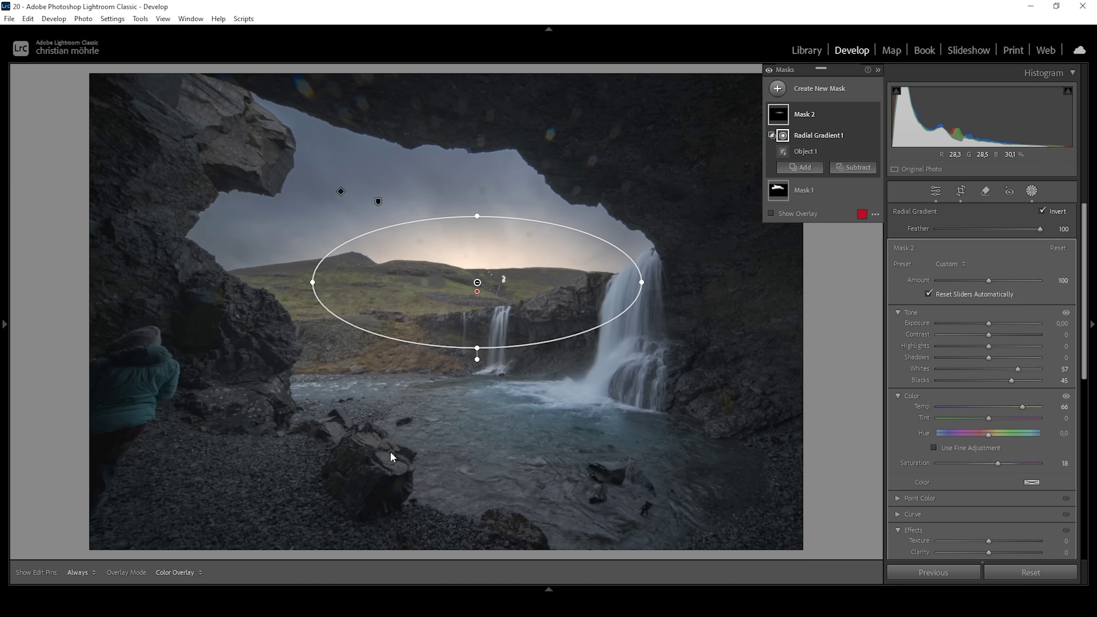
Create a third Objects mask of the sky by framing the cave opening.
click(777, 89)
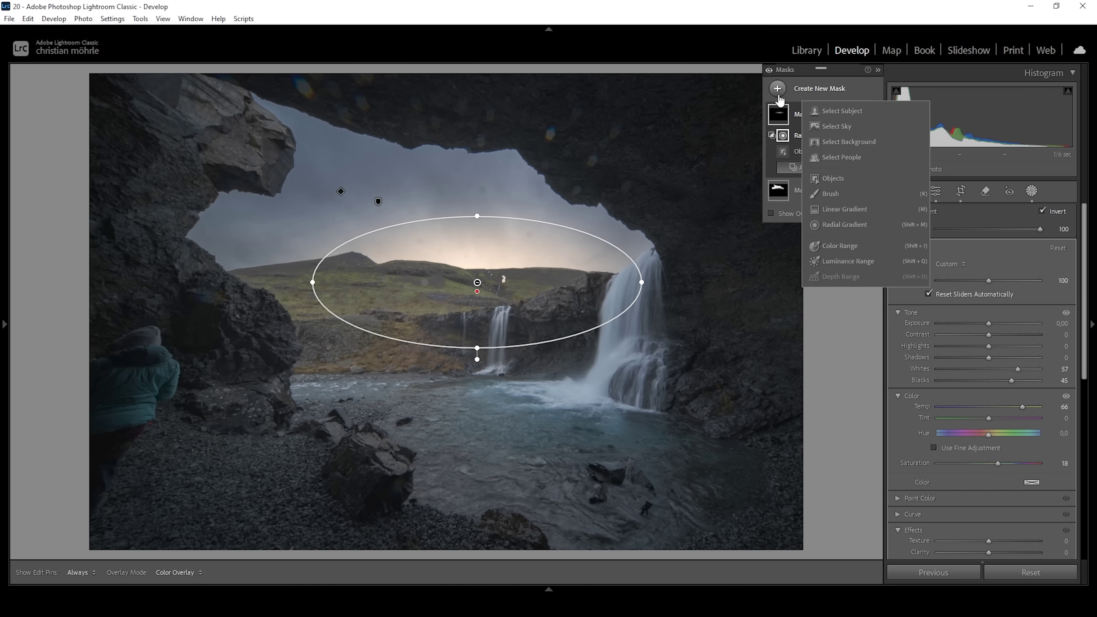
click(826, 178)
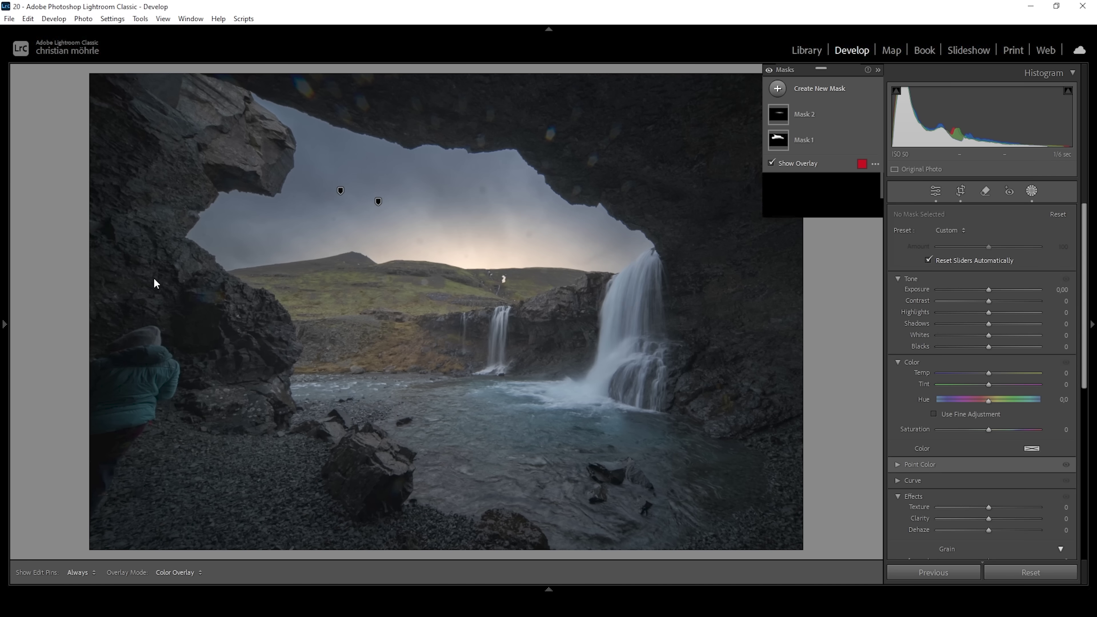
drag(156, 282, 674, 77)
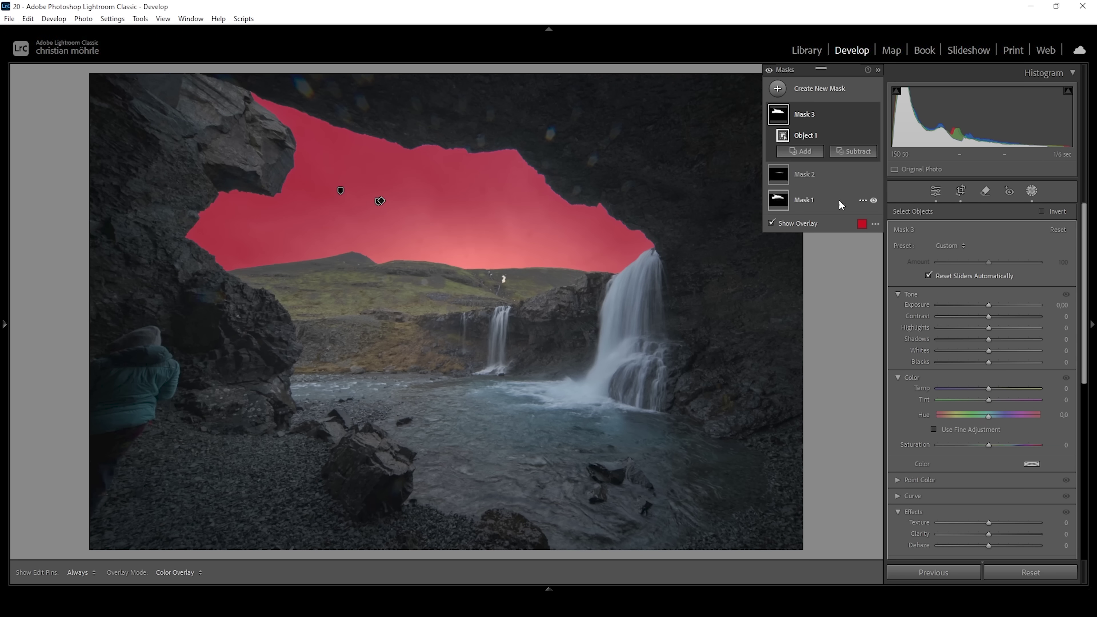
Subtract a slanted linear gradient from the third sky mask to keep only its left side, and set Exposure to −0,31 and Contrast to 10.
click(853, 151)
click(875, 275)
drag(458, 209, 169, 234)
drag(400, 216, 394, 188)
drag(989, 305, 996, 316)
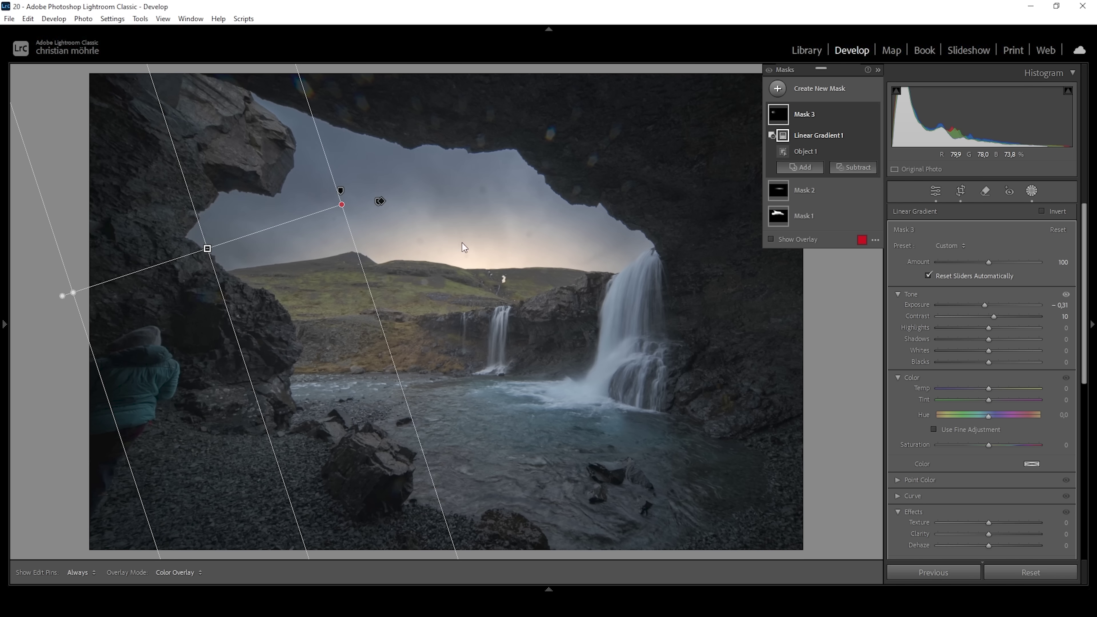
Create a new mask with a small flat radial gradient centred on the brightest part of the horizon above the small waterfall.
click(777, 88)
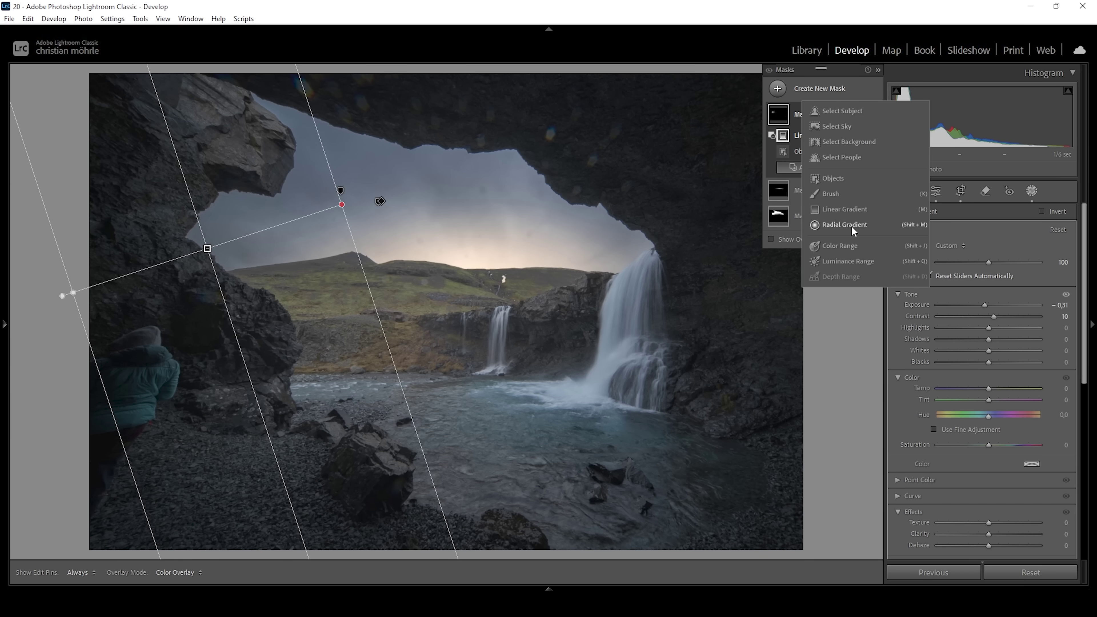
click(844, 224)
drag(546, 283, 559, 289)
drag(483, 263, 471, 265)
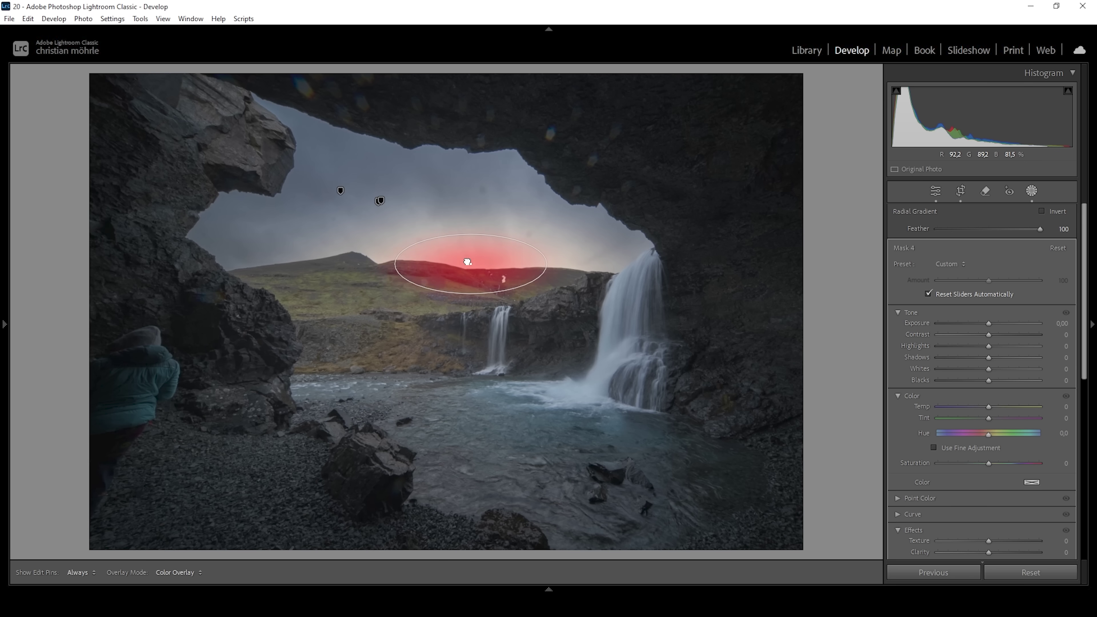
drag(573, 272, 553, 267)
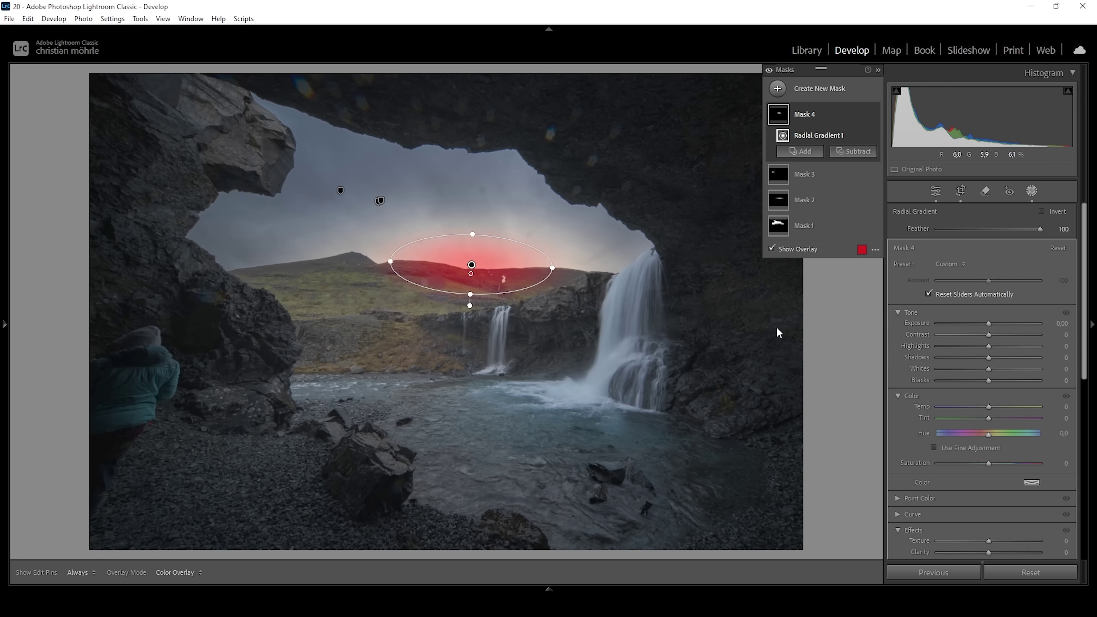
Set the small horizon radial mask's Blacks to 37 and Temp to 29.
drag(988, 379, 999, 378)
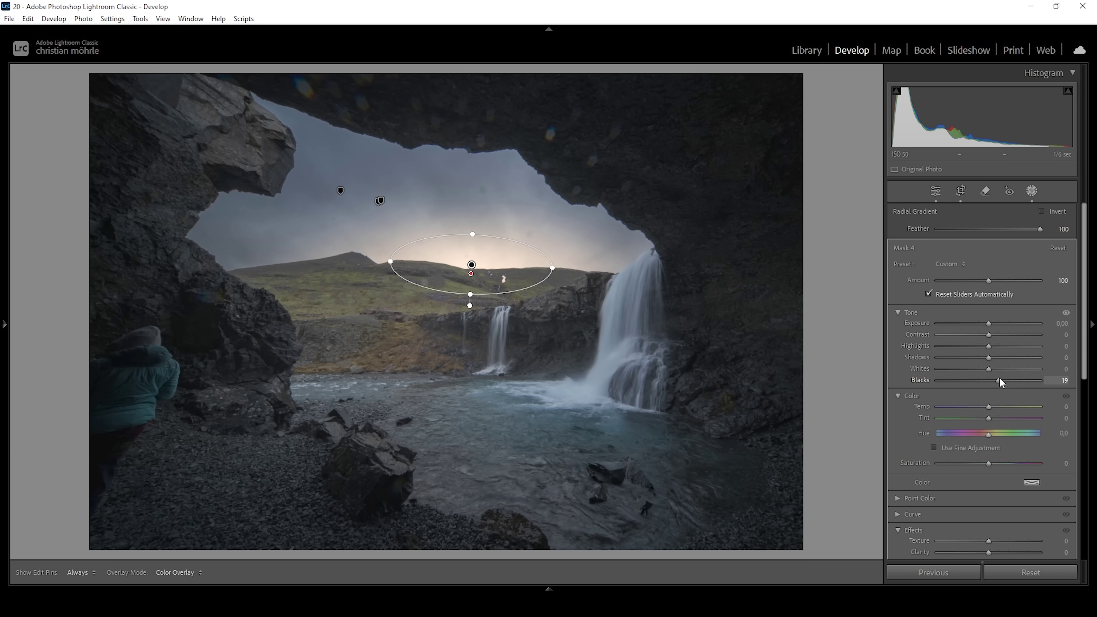
drag(1005, 379, 991, 406)
drag(1004, 405, 1003, 407)
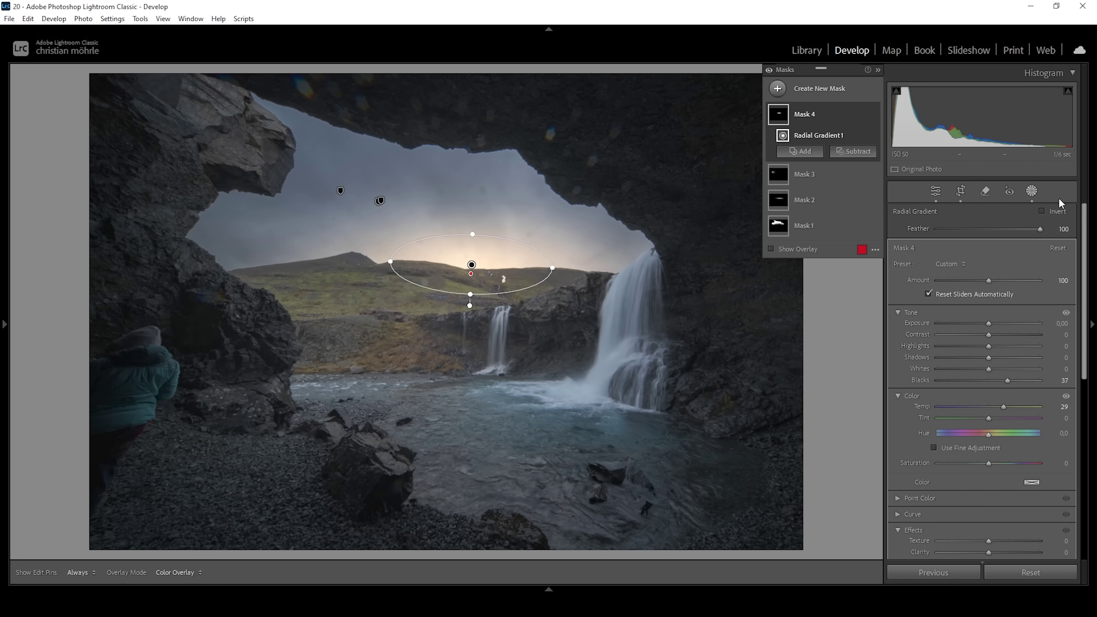
Soften the small horizon radial mask with Dehaze −39 and Clarity −26.
drag(1087, 208, 1056, 312)
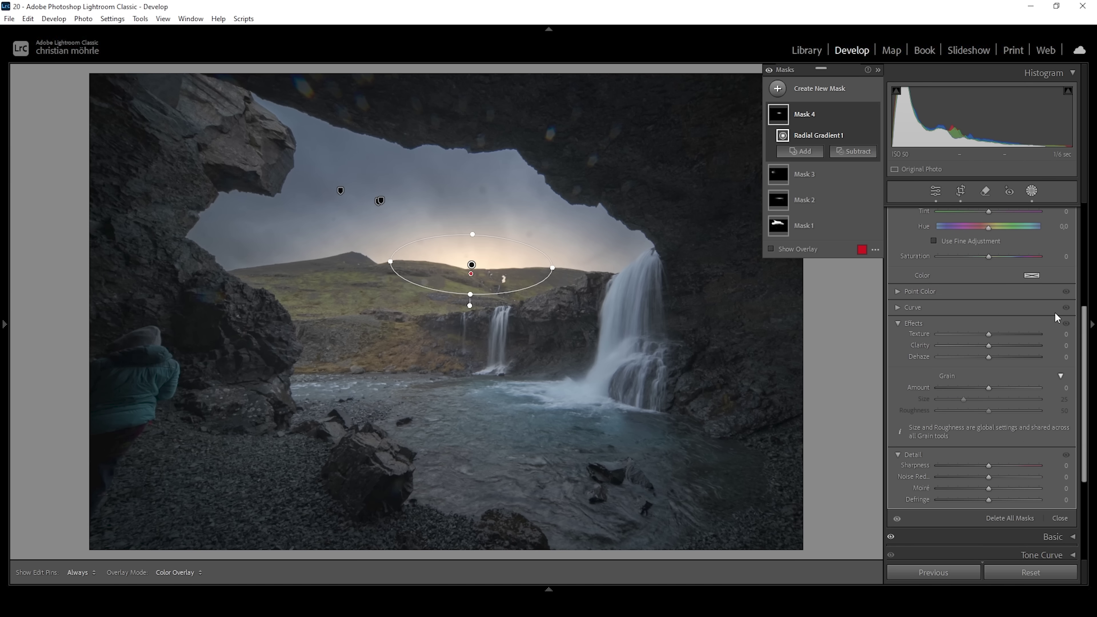
drag(988, 356, 982, 355)
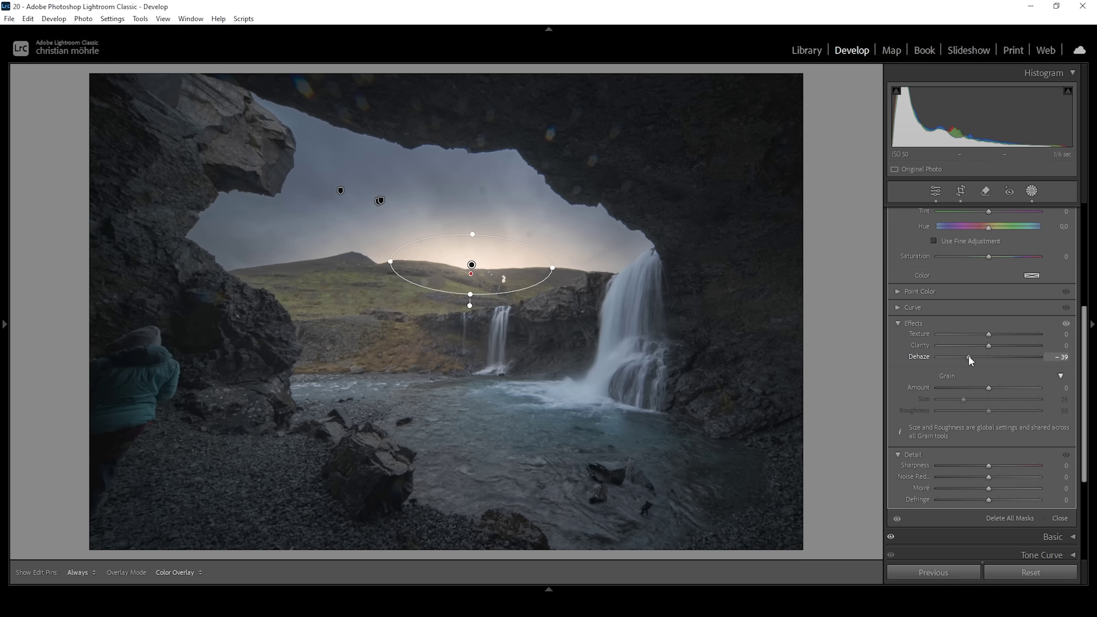
drag(986, 345, 976, 346)
drag(962, 347, 962, 347)
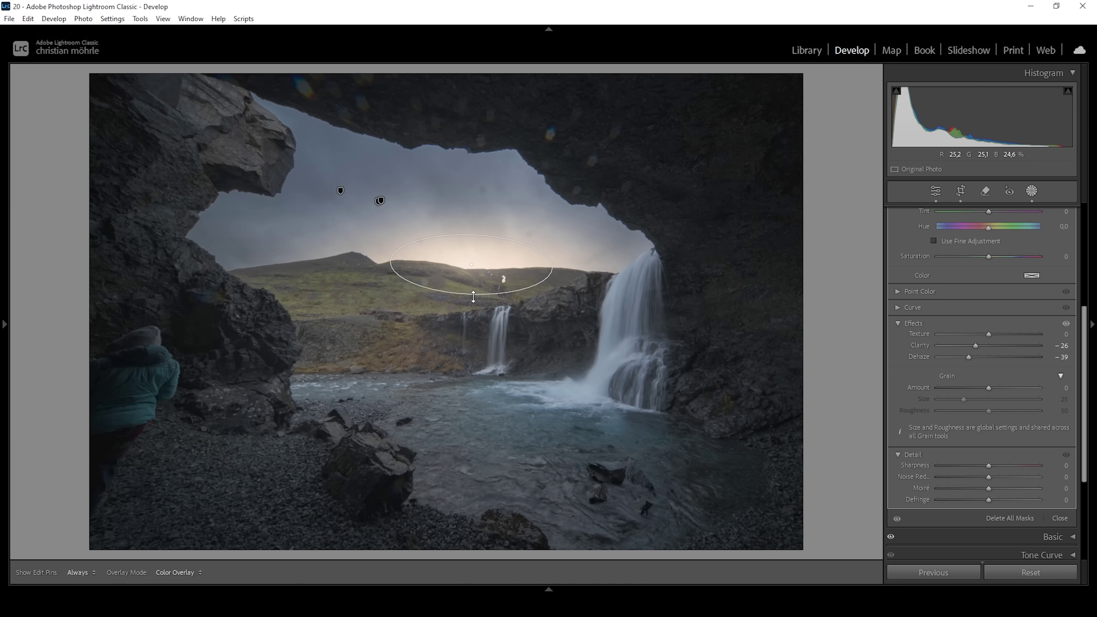
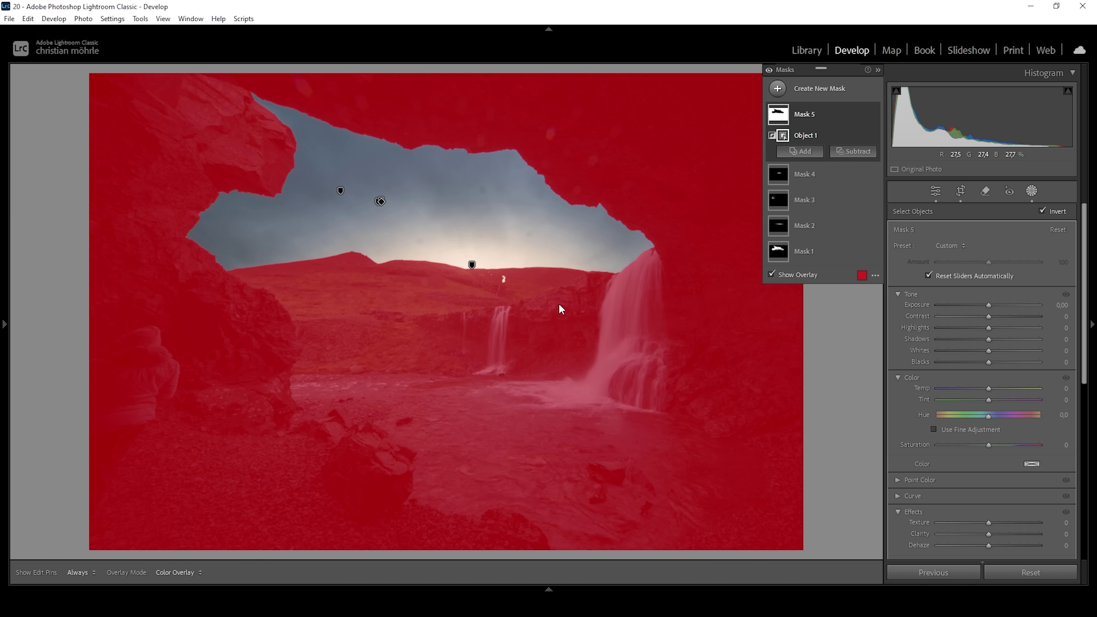
Set Exposure to 0,35 and Contrast to 39 on the inverted sky mask covering the cave and foreground.
click(989, 305)
drag(990, 304, 992, 305)
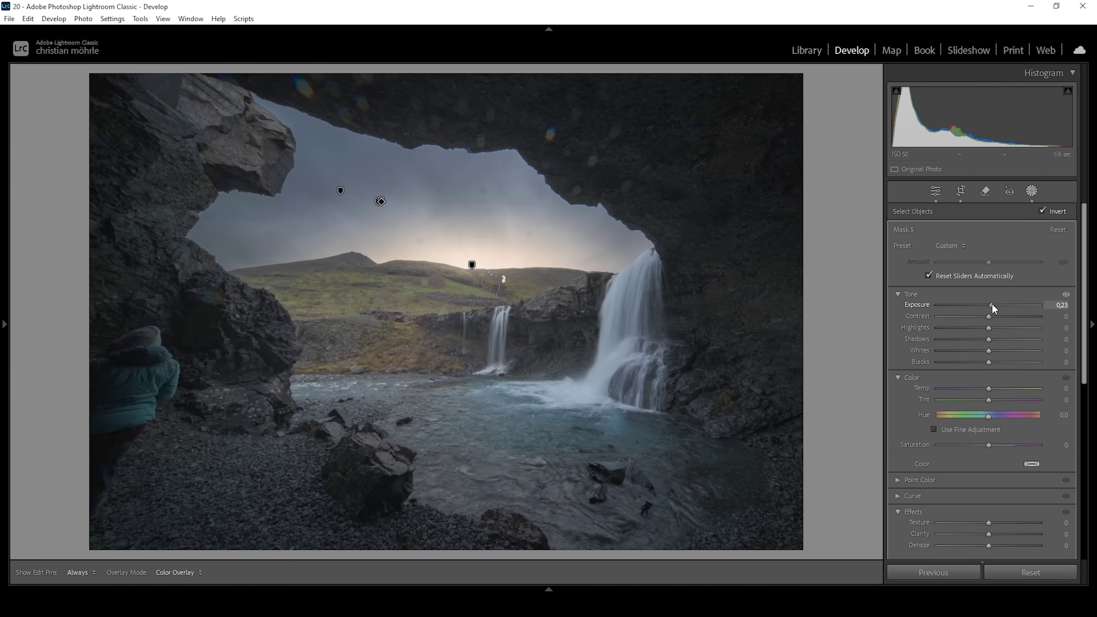
drag(992, 304, 993, 305)
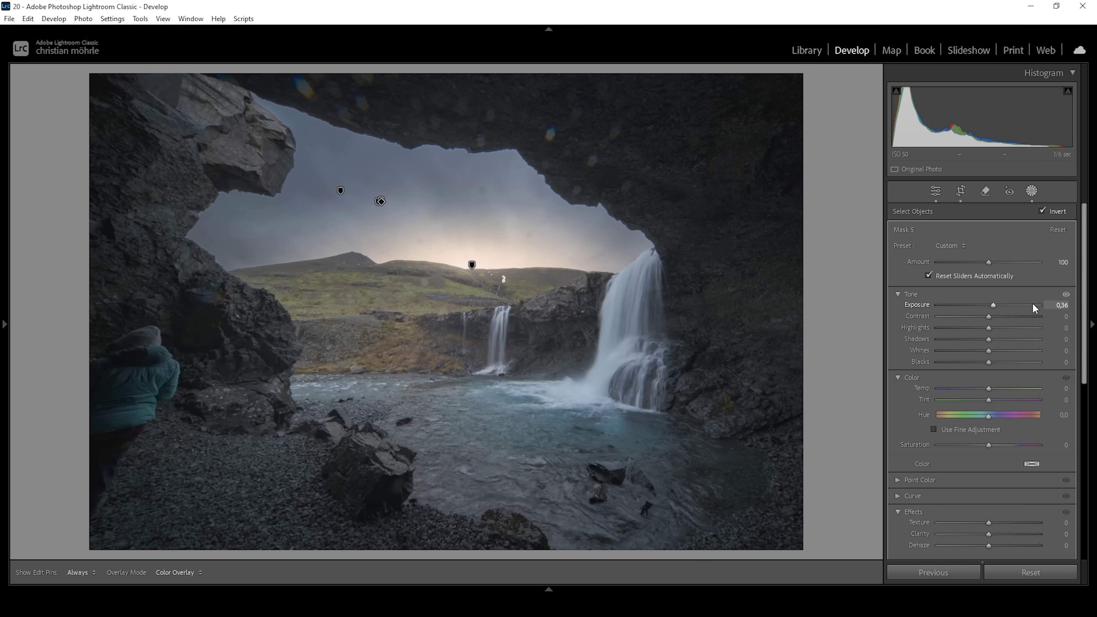
drag(991, 316, 998, 317)
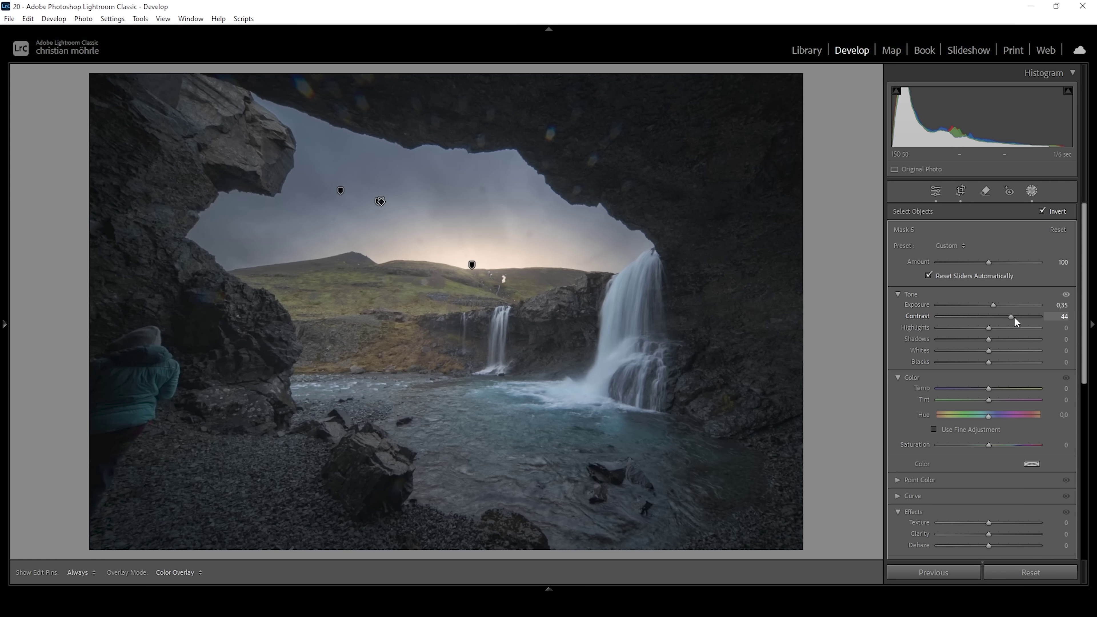
click(1010, 318)
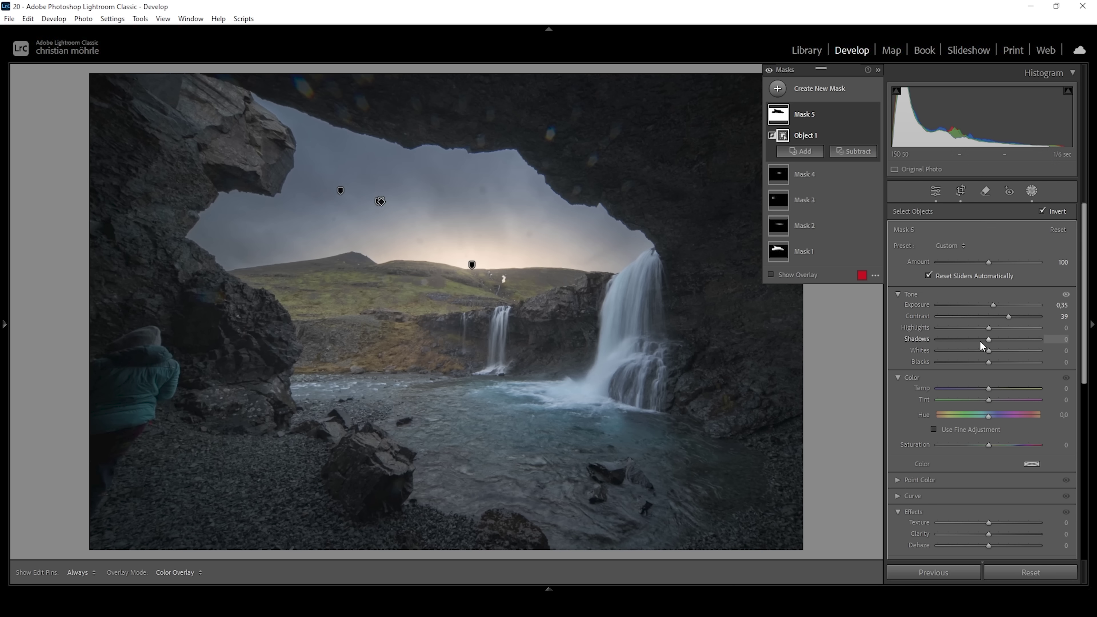
Set the cave and foreground mask's Shadows to −6 and Blacks to 2.
drag(983, 339, 984, 340)
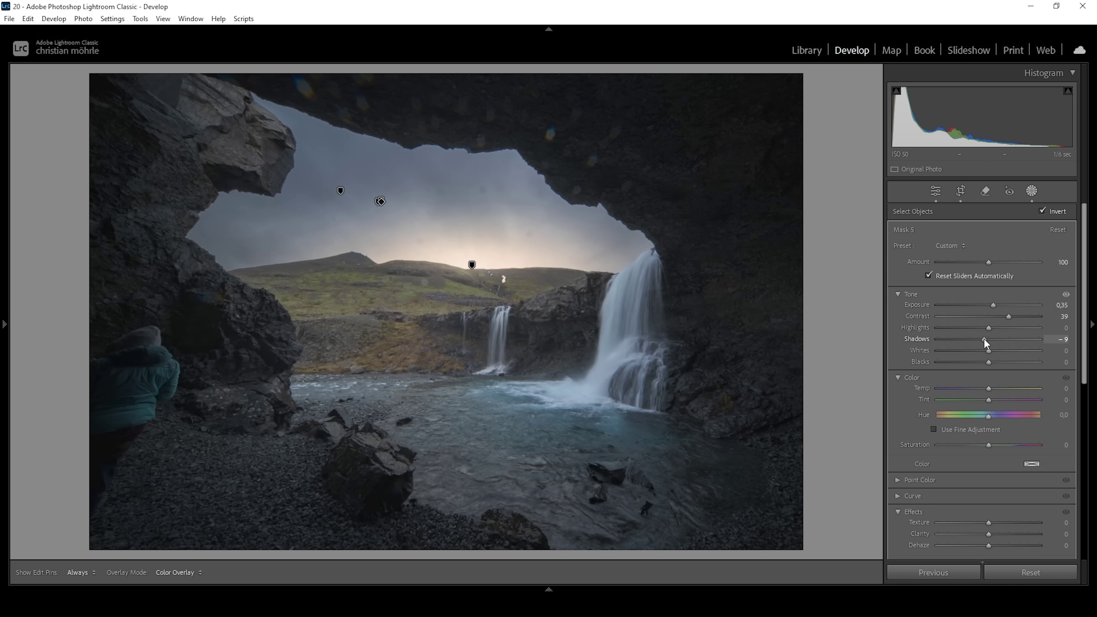
drag(986, 340, 987, 340)
drag(983, 366, 985, 362)
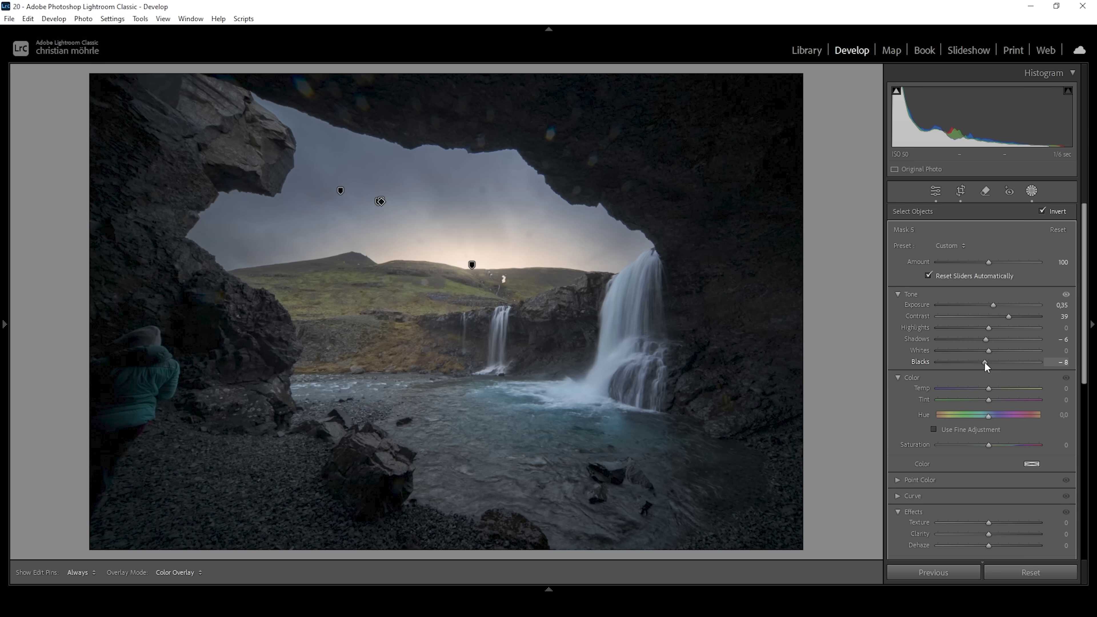
double_click(985, 363)
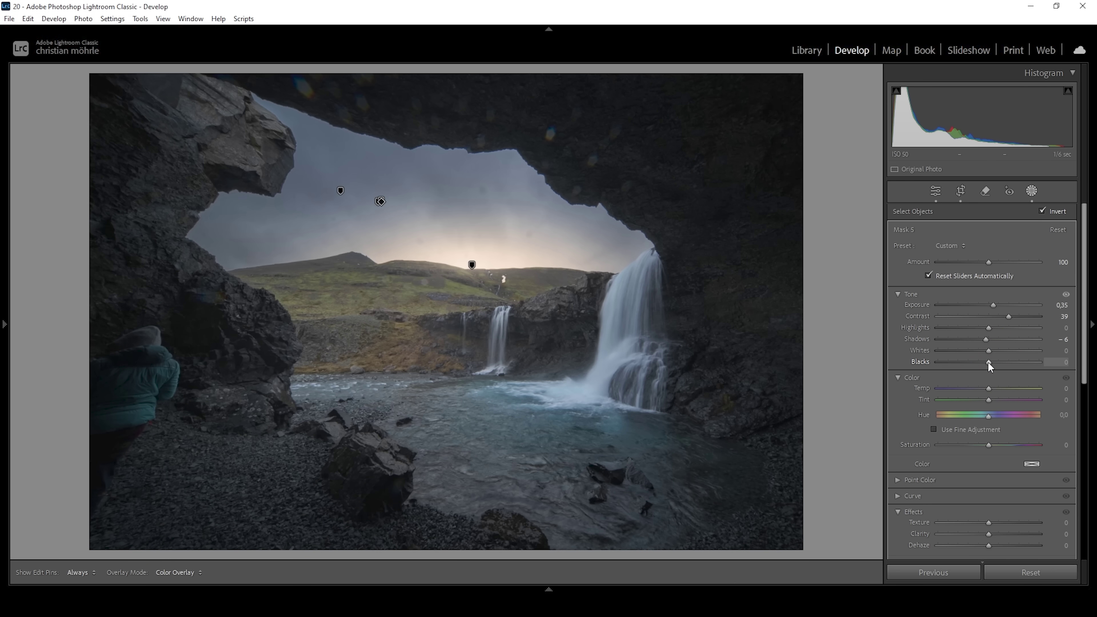
drag(990, 366, 991, 365)
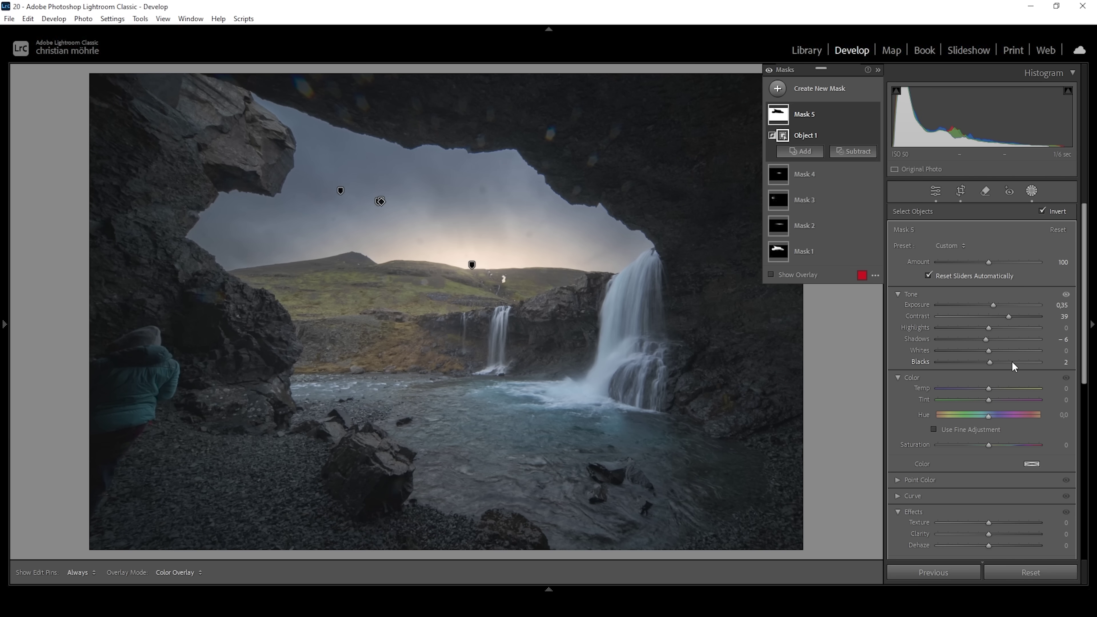
Raise the Whites of the cave and foreground mask, and set its Texture to 6 and Clarity to 2.
drag(990, 353, 990, 353)
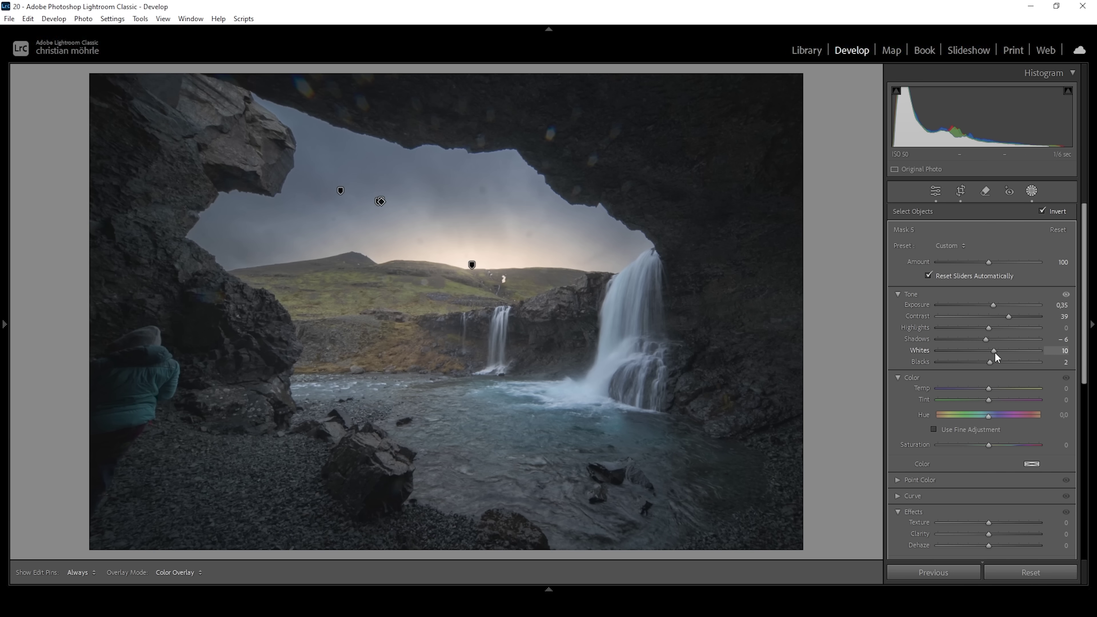
drag(996, 351, 996, 352)
drag(1000, 352, 1000, 352)
scroll(1085, 218, down, 5)
drag(989, 326, 986, 335)
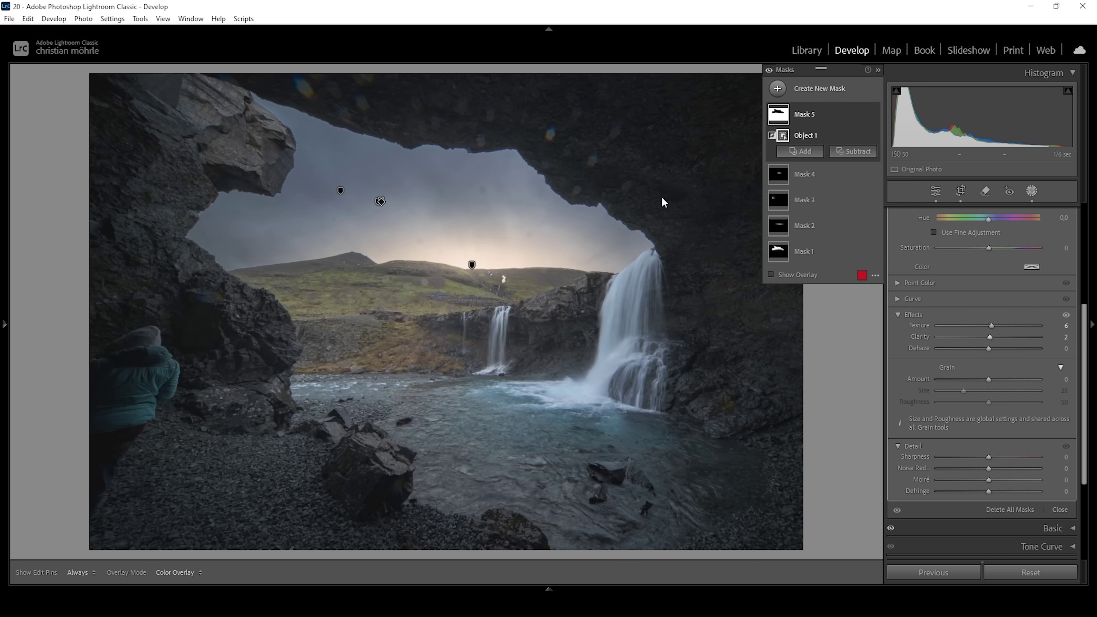
Create a new mask with a wide radial gradient over the pool below the large waterfall.
click(777, 88)
click(845, 225)
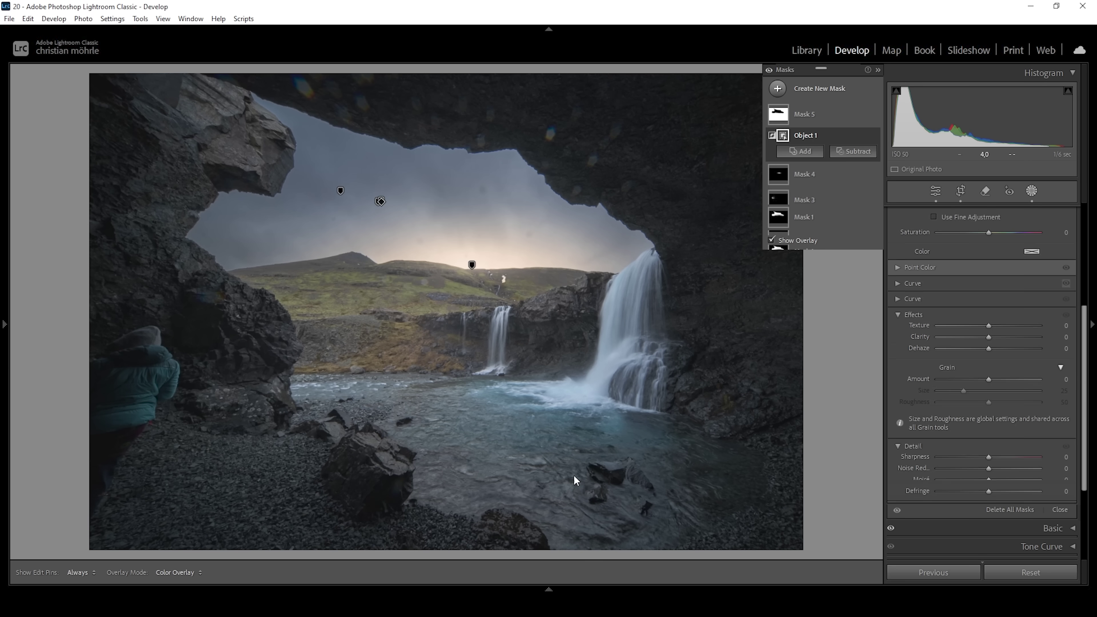
mouse_move(540, 442)
mouse_down()
mouse_move(705, 535)
mouse_move(552, 436)
mouse_up()
Set the pool mask's Saturation to −33 and Contrast to 56.
scroll(1001, 446, down, 2)
scroll(972, 370, up, 4)
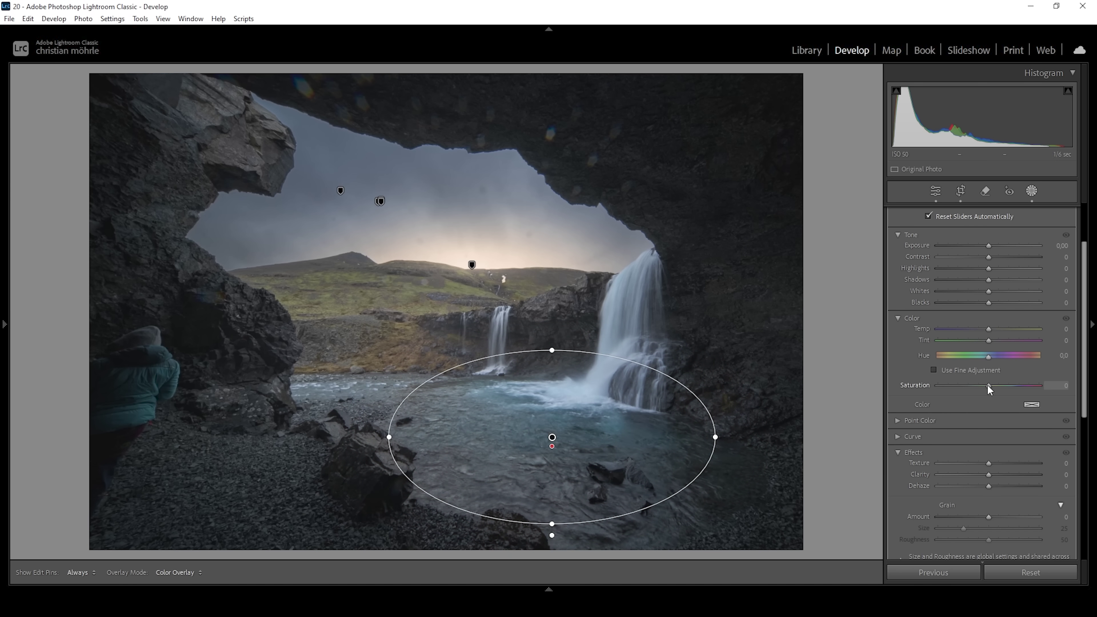
drag(988, 385, 971, 382)
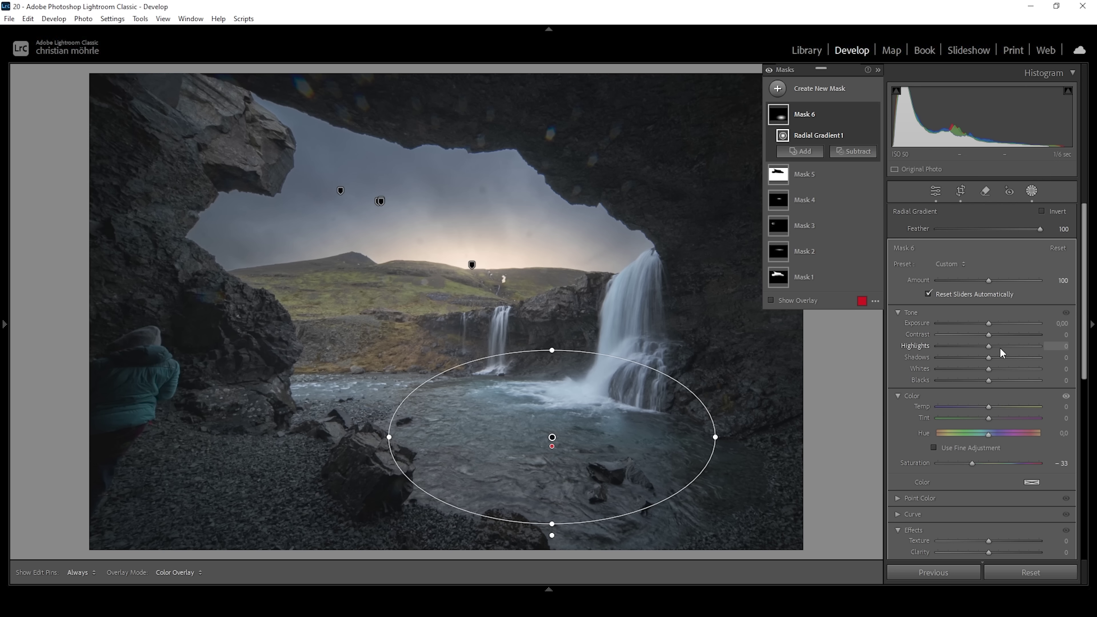
drag(991, 334, 1015, 334)
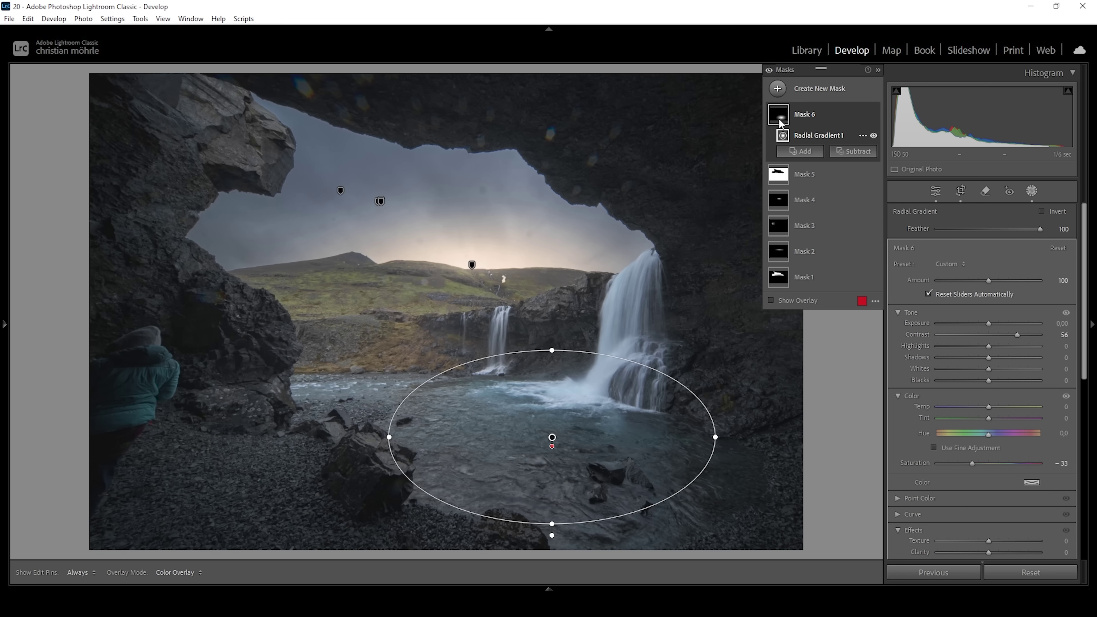
Create an Objects mask of the large waterfall by framing it.
click(778, 89)
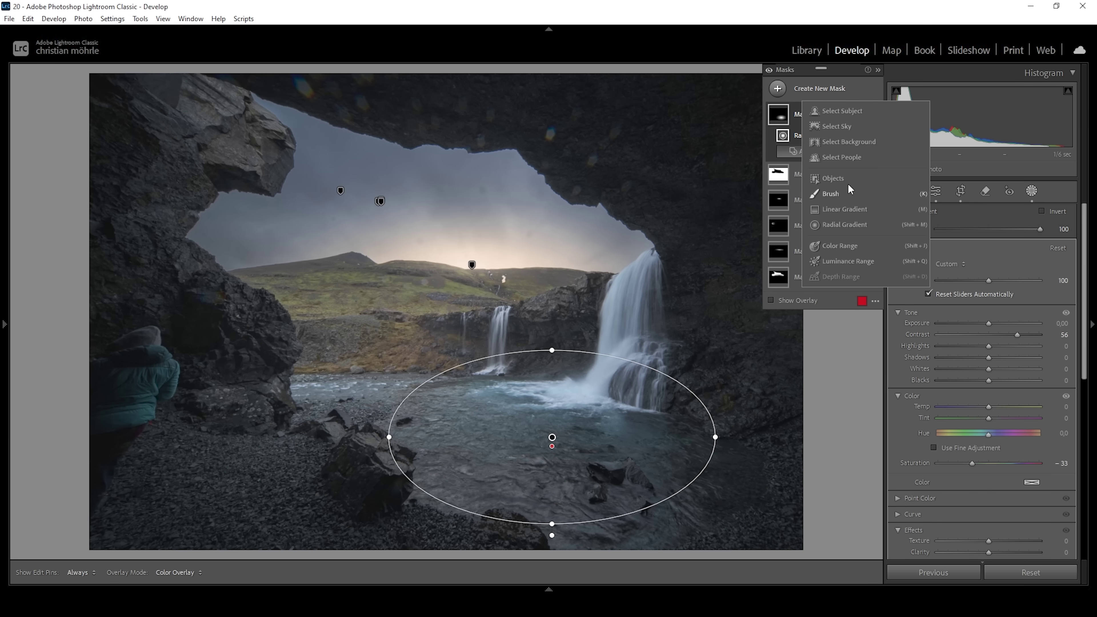
click(838, 179)
drag(576, 411, 676, 236)
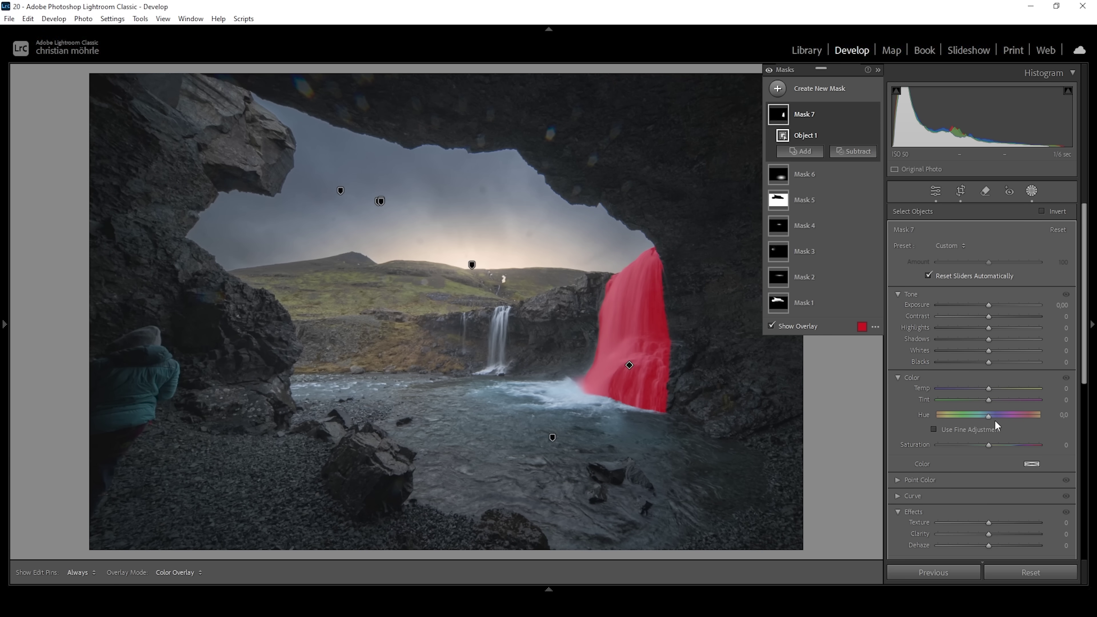
Set the waterfall mask's Saturation to −17, Texture to 17 and Clarity to 11.
scroll(1000, 422, down, 2)
drag(989, 386, 982, 386)
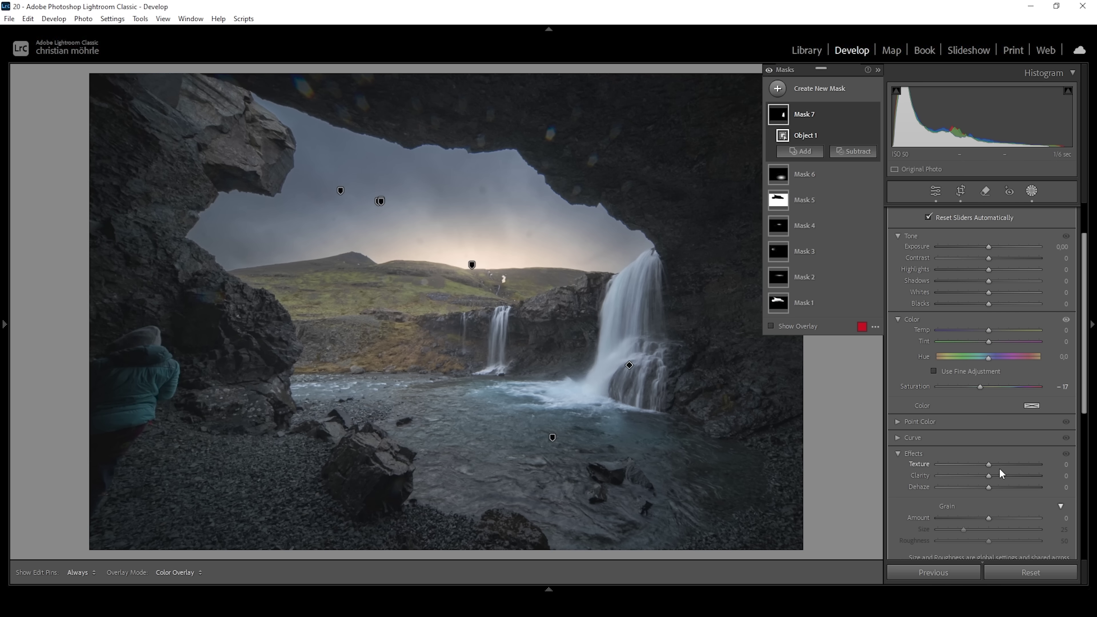
drag(989, 465, 997, 461)
drag(989, 472, 995, 474)
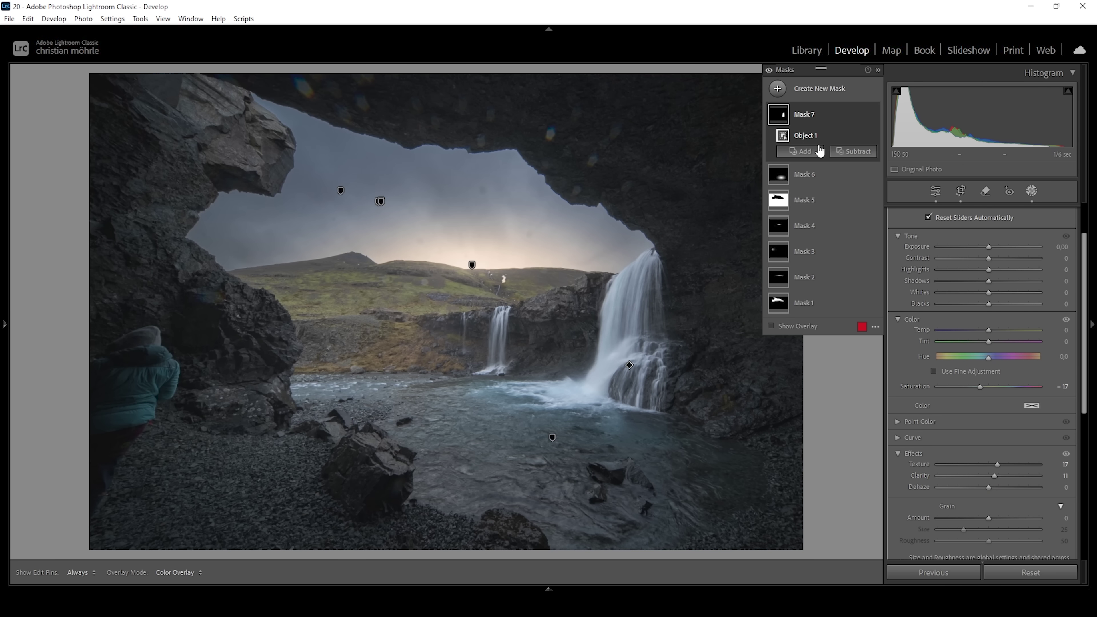
Add the small distant waterfall to the waterfall mask with an Objects selection framed around it.
click(807, 152)
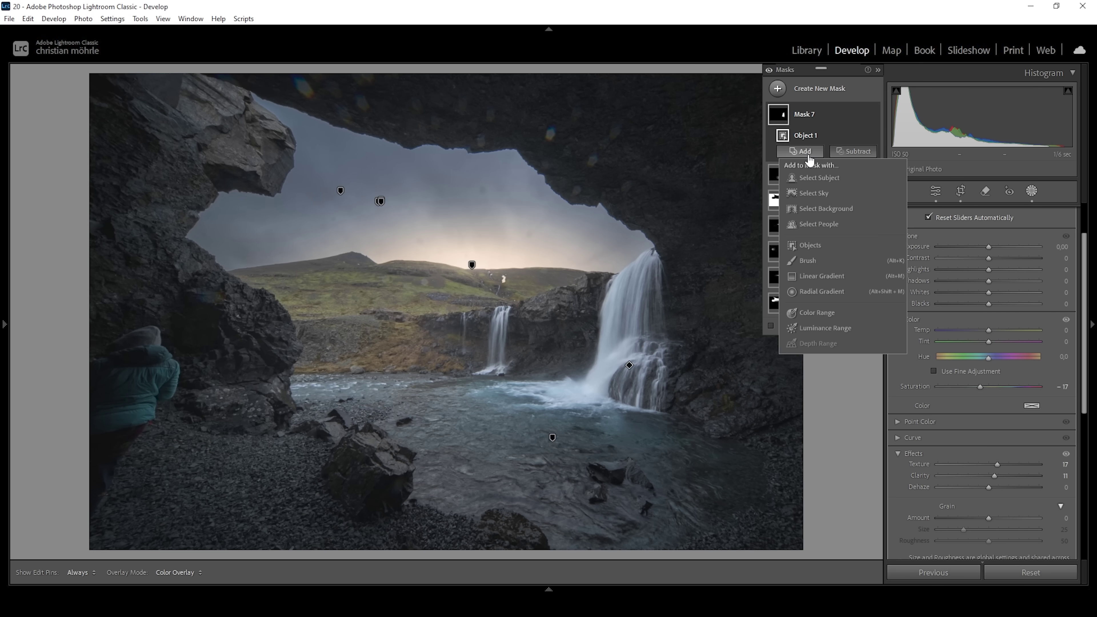
click(810, 245)
drag(480, 373, 515, 298)
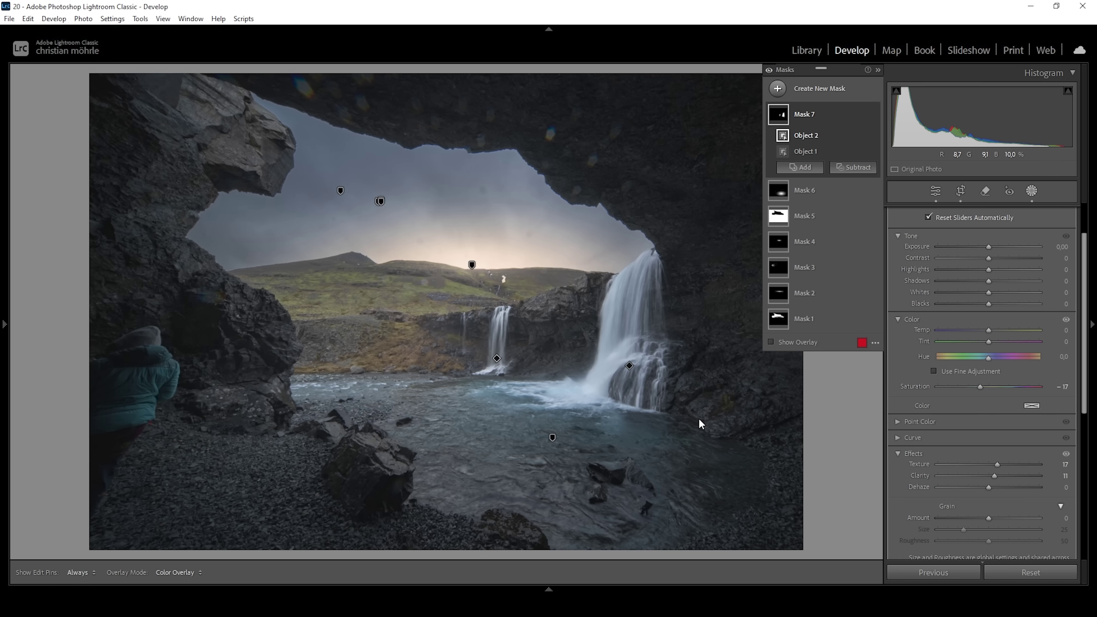
Compare the photo with and without all masks, and return to the global adjustments.
click(768, 72)
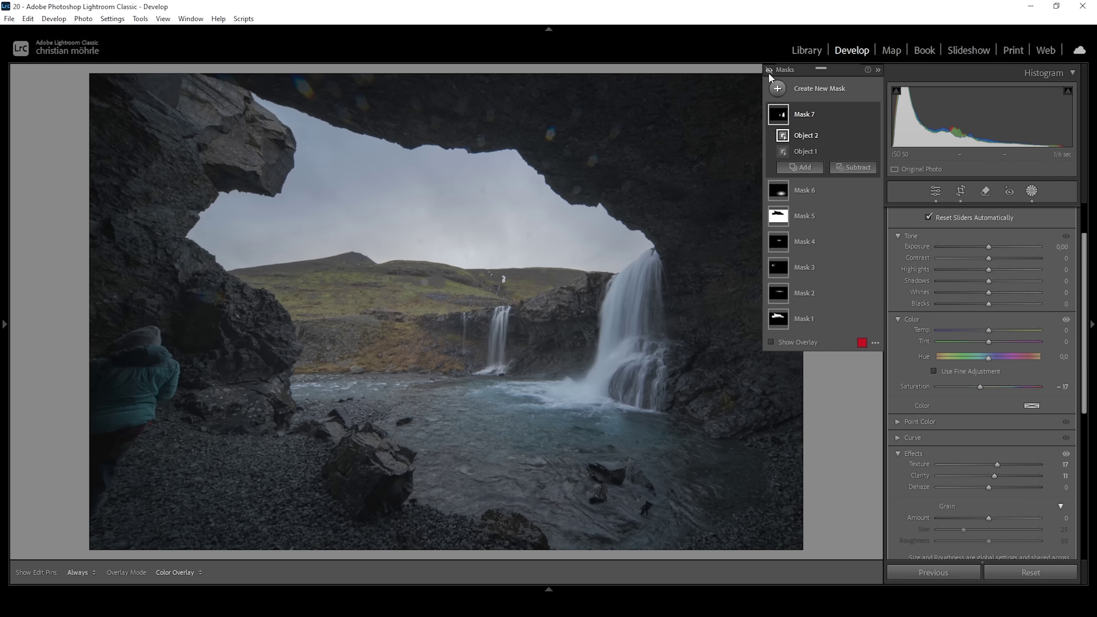
click(768, 72)
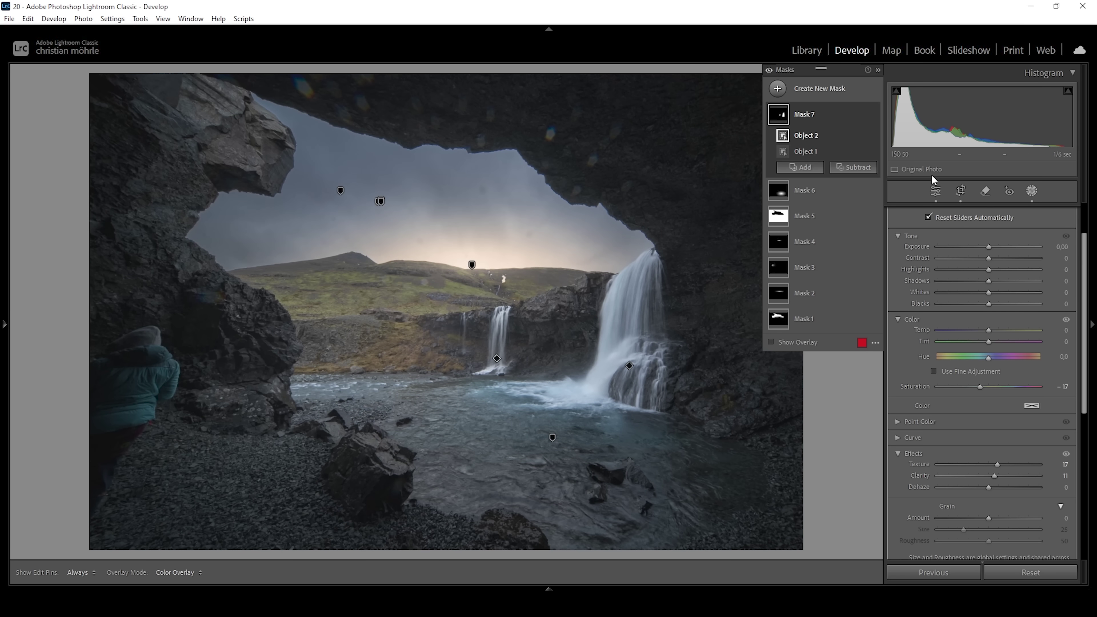
click(934, 193)
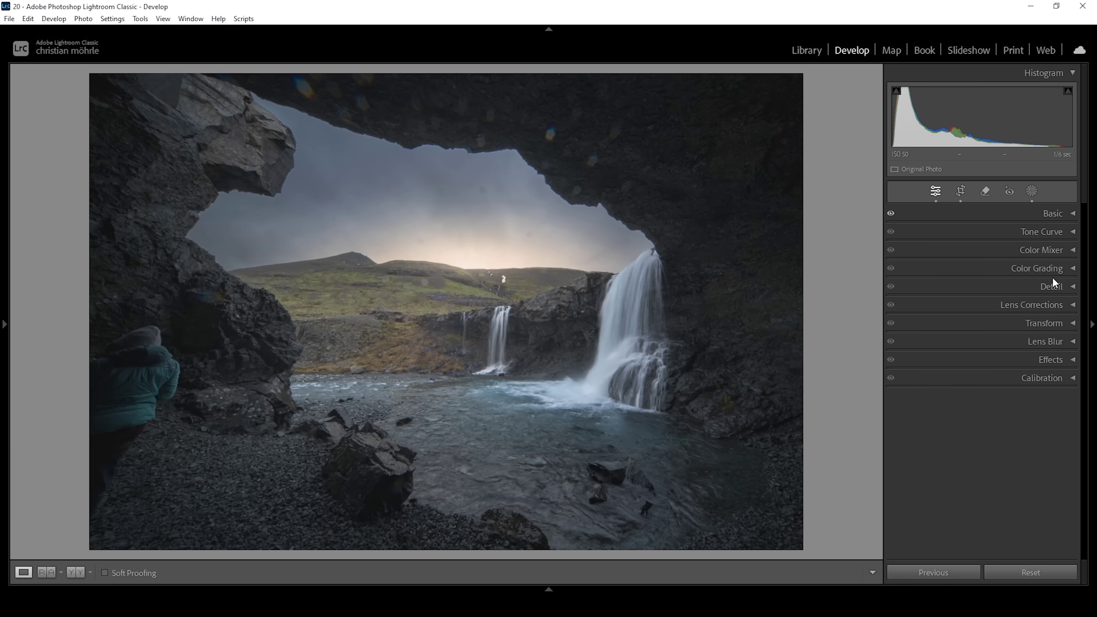
Set the Color Mixer Saturation to Orange +49, Yellow +32, Green +36 and Aqua −48, and lower Blue slightly.
click(1066, 250)
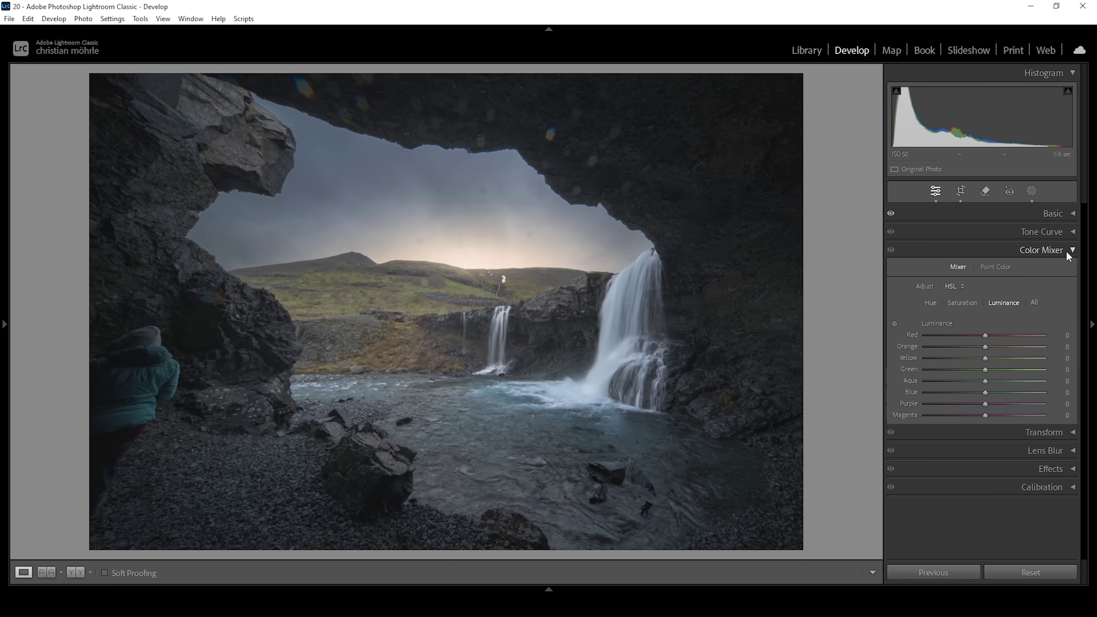
click(959, 305)
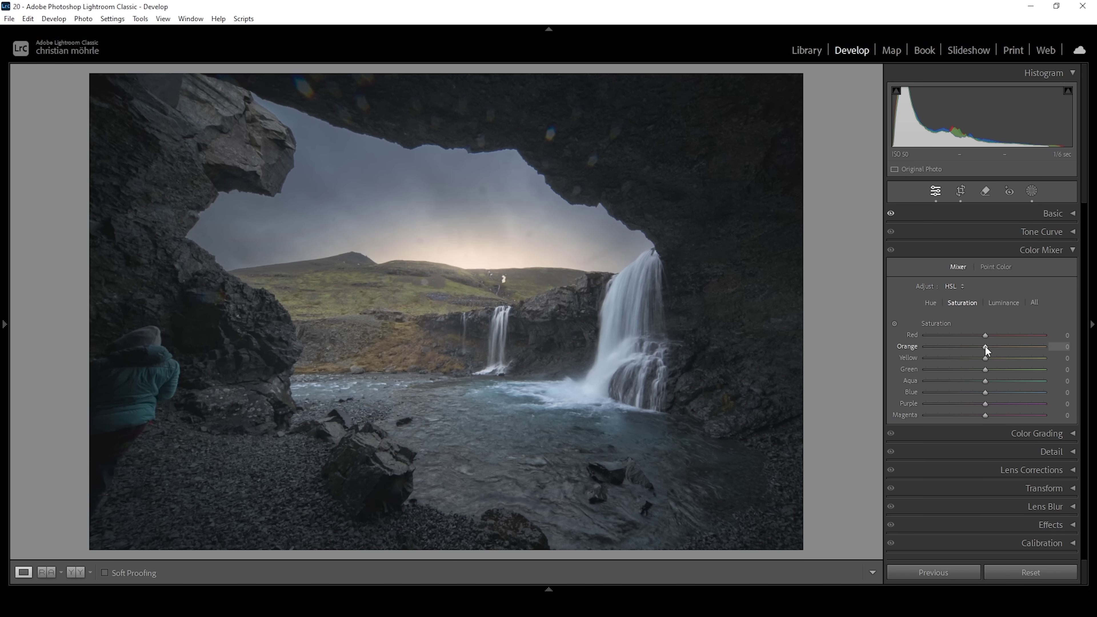
drag(986, 346, 1014, 347)
drag(986, 358, 1003, 357)
drag(989, 370, 994, 370)
drag(985, 381, 968, 380)
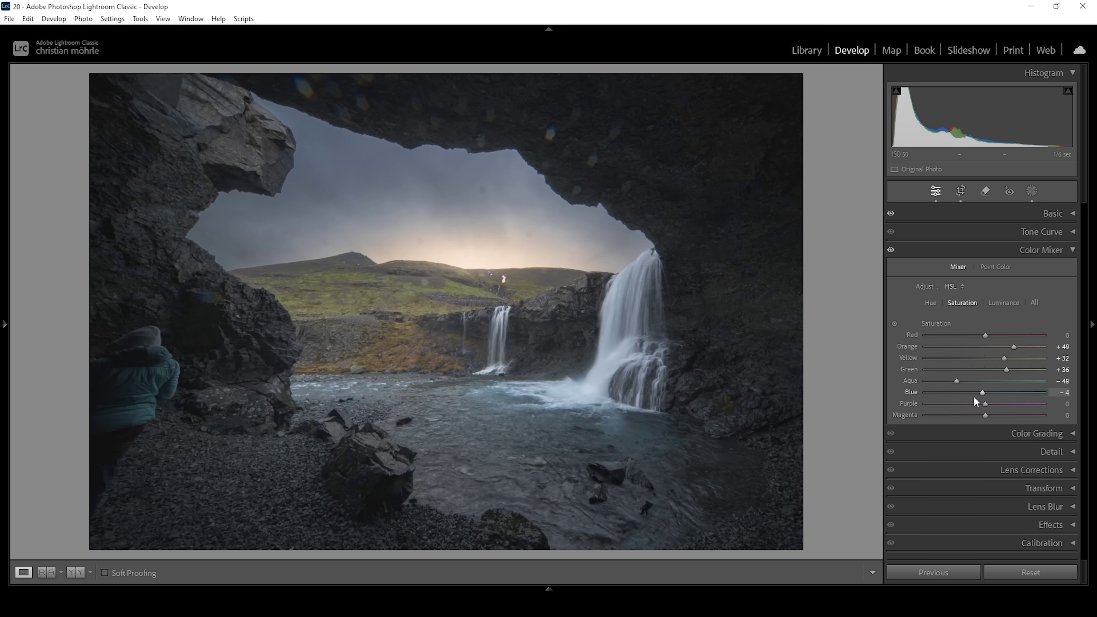
click(1062, 252)
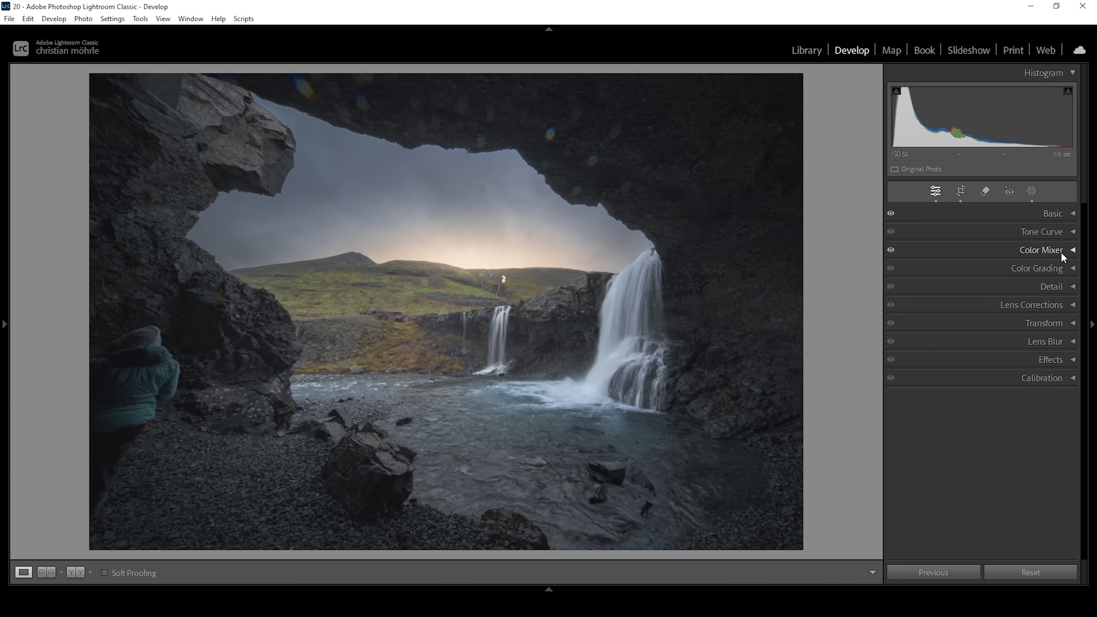
Color grade the highlights with Hue 25 and Saturation 50.
click(1047, 269)
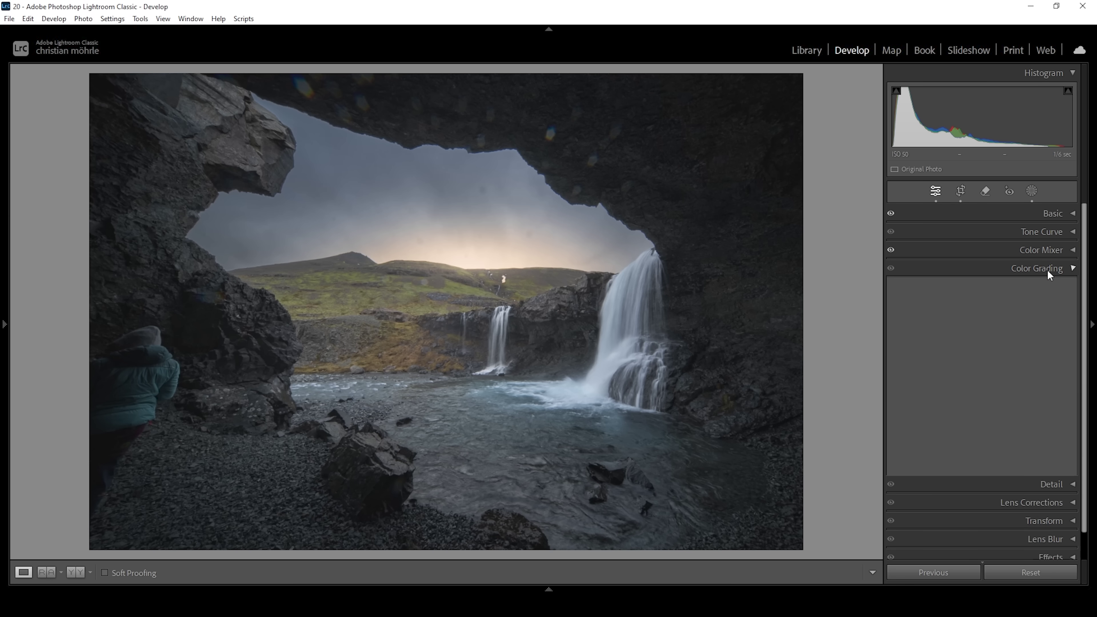
click(1012, 288)
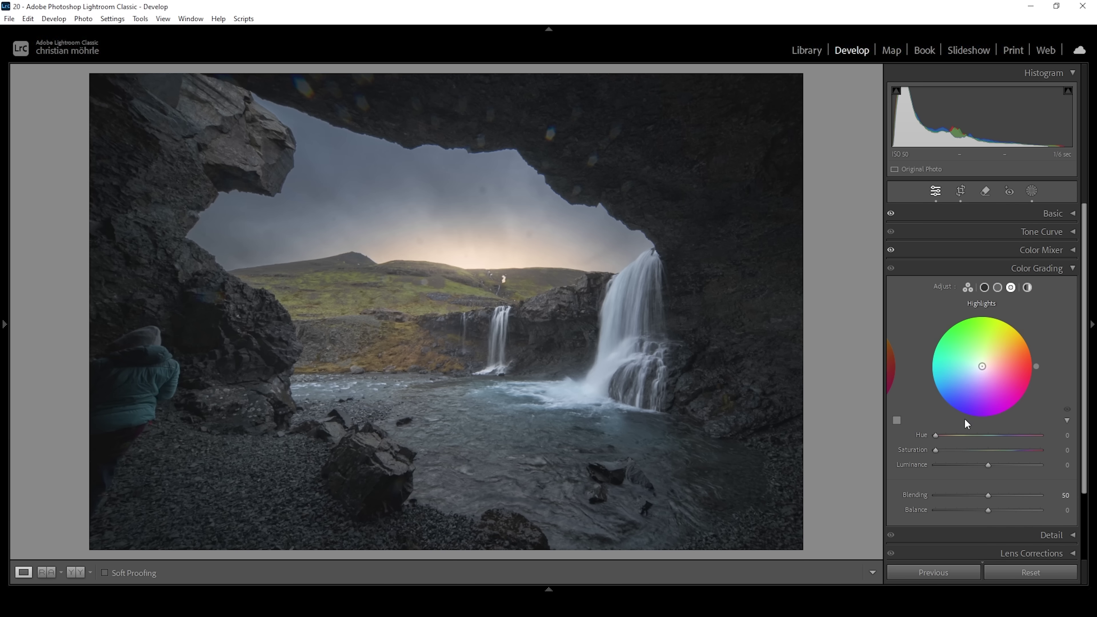
drag(936, 436, 945, 437)
drag(935, 452, 974, 452)
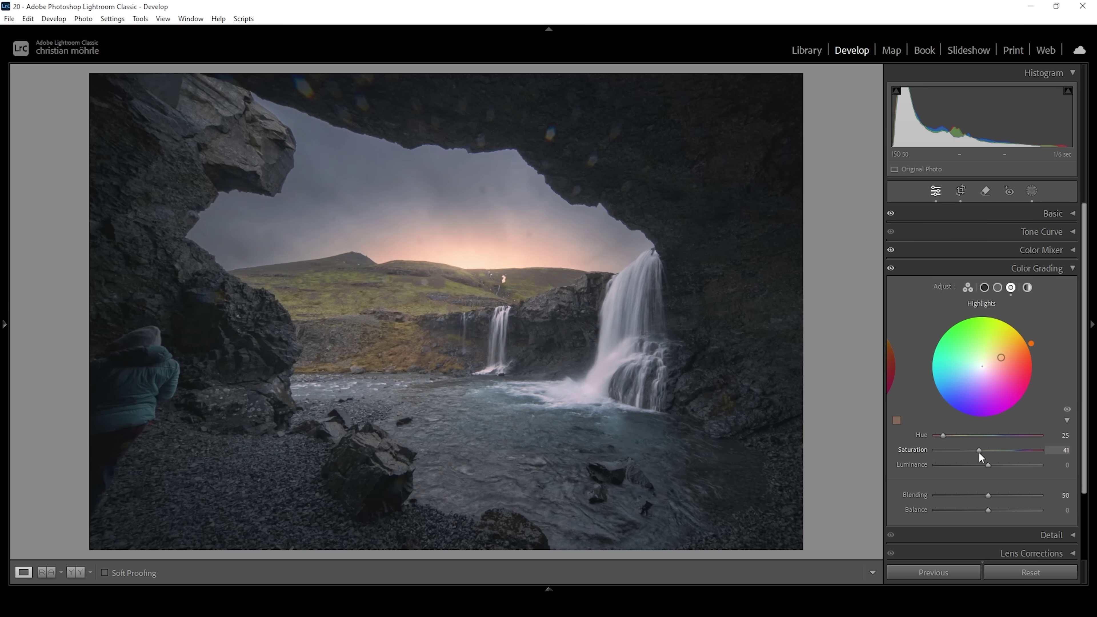
drag(981, 452, 983, 452)
drag(988, 452, 988, 452)
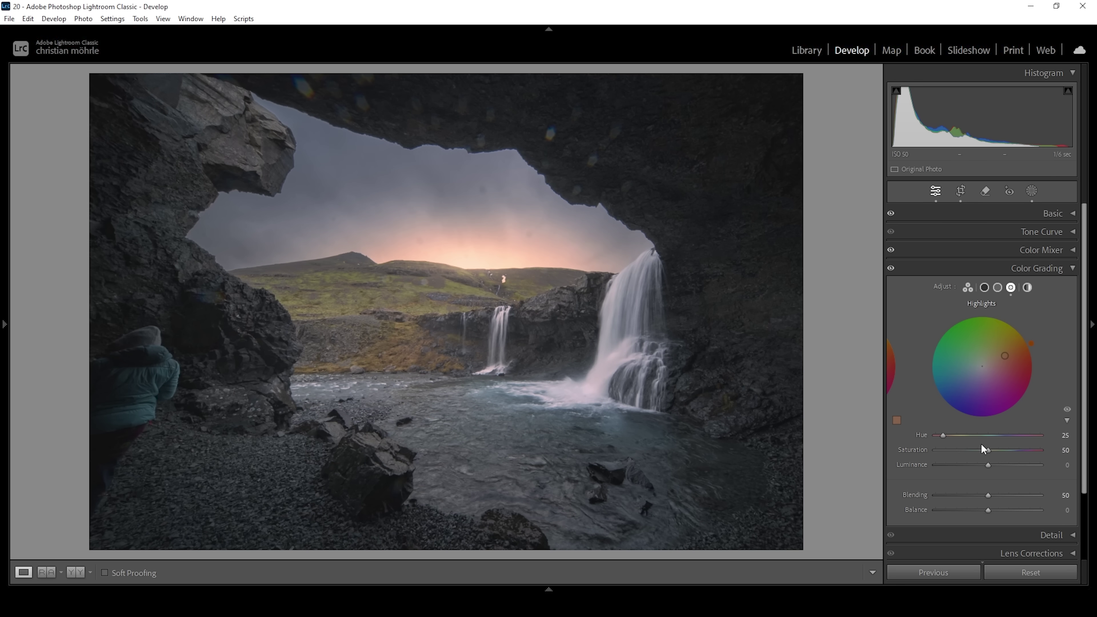
Color grade the midtones with Hue 213 and Saturation 17.
click(997, 288)
drag(936, 436, 997, 442)
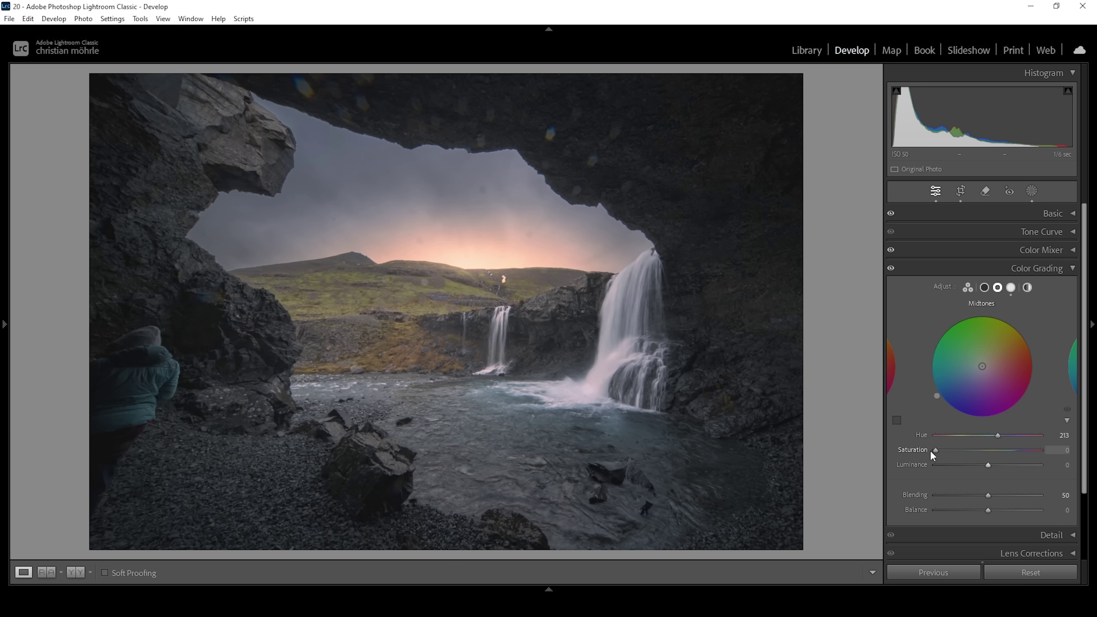
drag(934, 450, 954, 452)
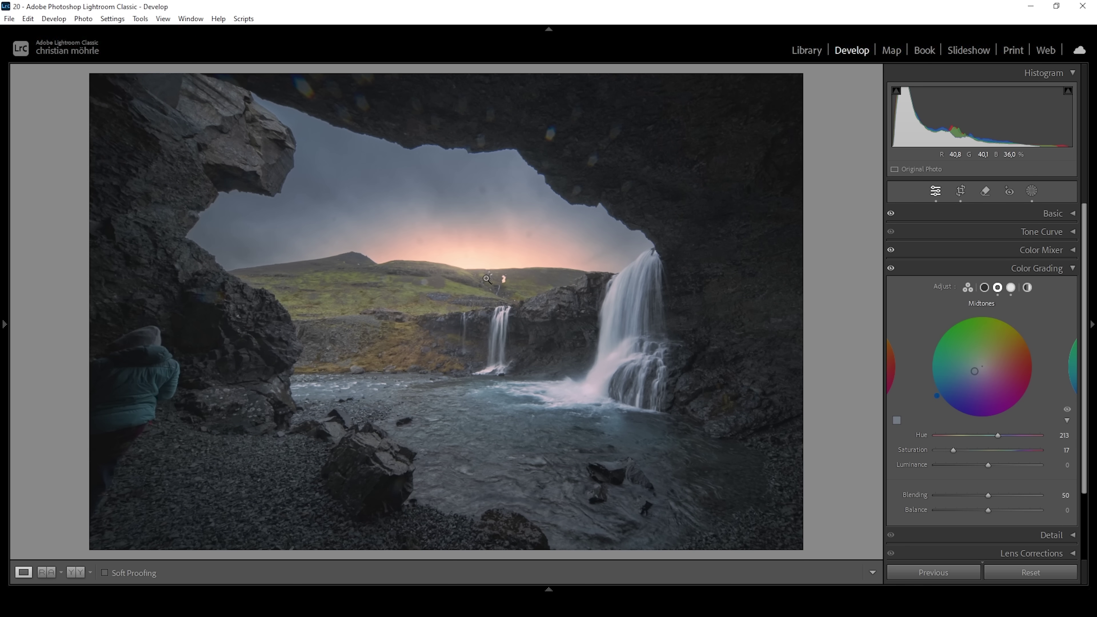
Color grade the shadows with Hue 213 and Saturation 3.
click(987, 291)
mouse_move(940, 435)
mouse_down()
mouse_move(1003, 440)
mouse_move(938, 451)
mouse_up()
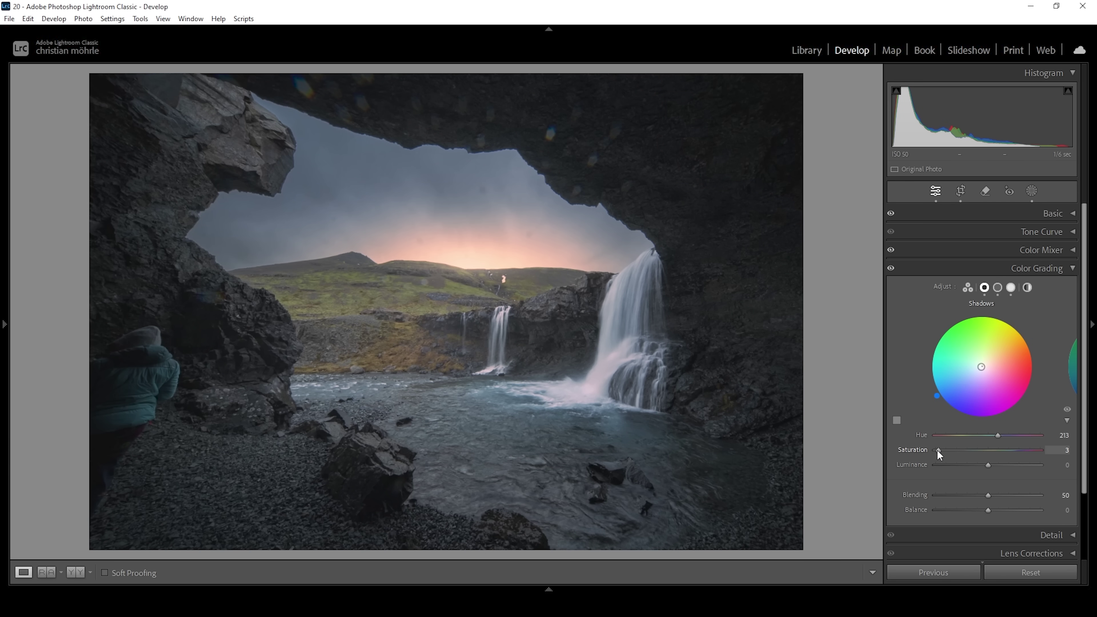
drag(937, 450, 937, 450)
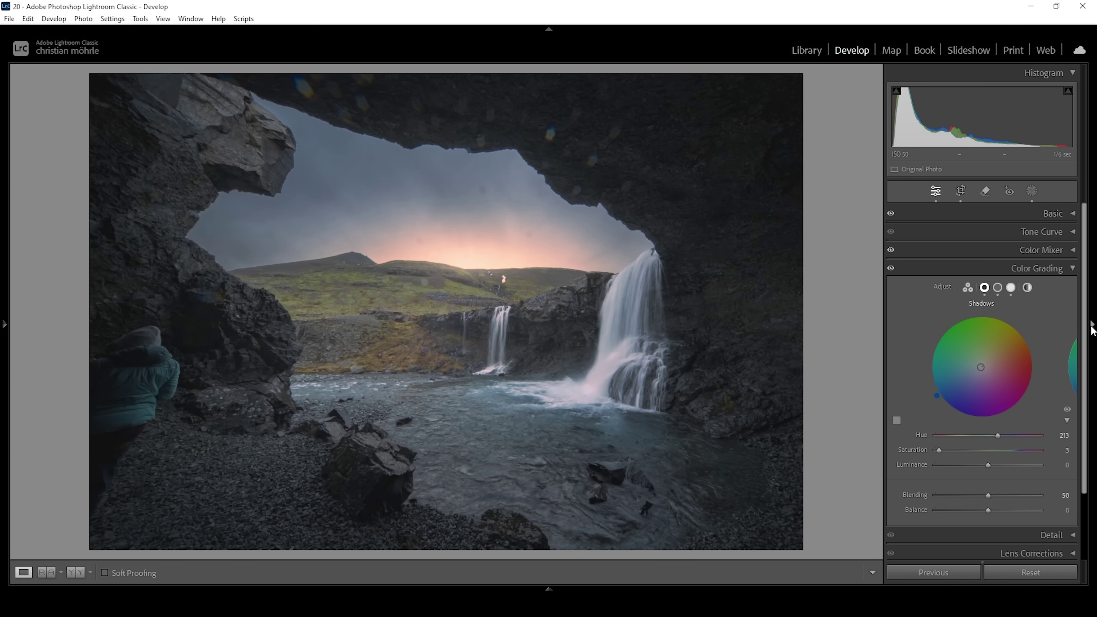
click(1065, 268)
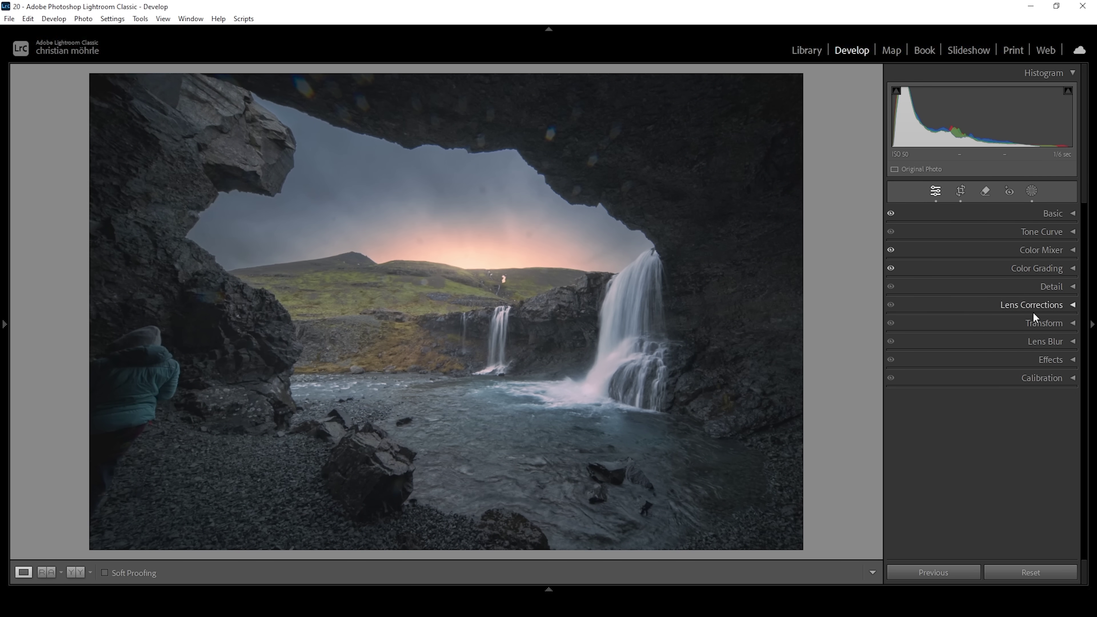
Set the Blue Primary calibration to Hue −39 and Saturation +25.
click(1035, 379)
drag(1082, 342, 1083, 357)
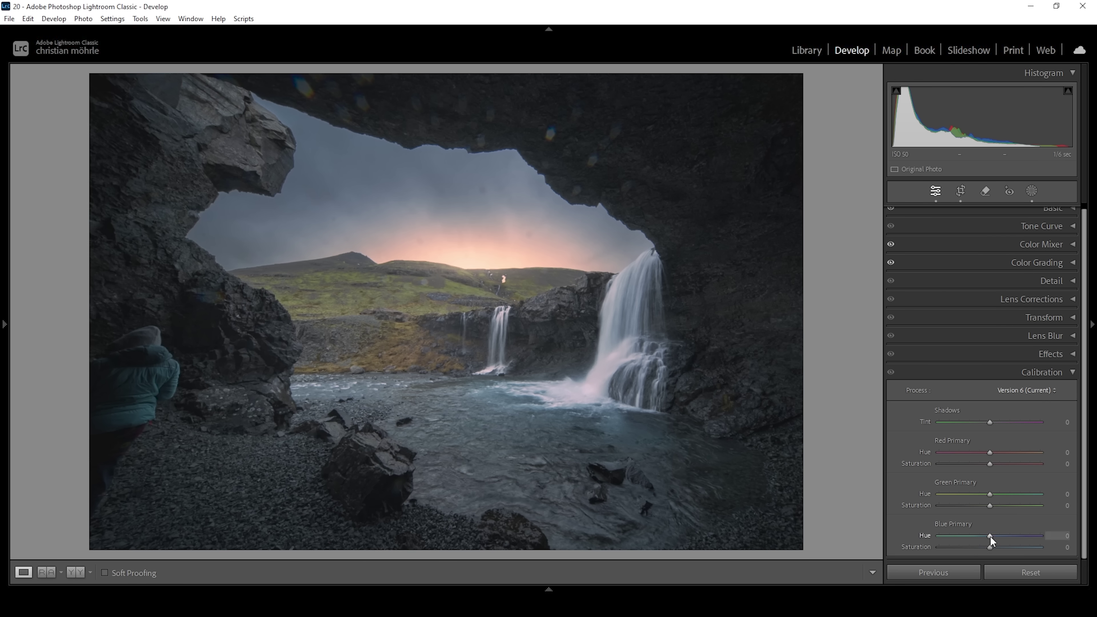
drag(990, 536, 989, 536)
drag(981, 539, 972, 539)
drag(970, 539, 970, 538)
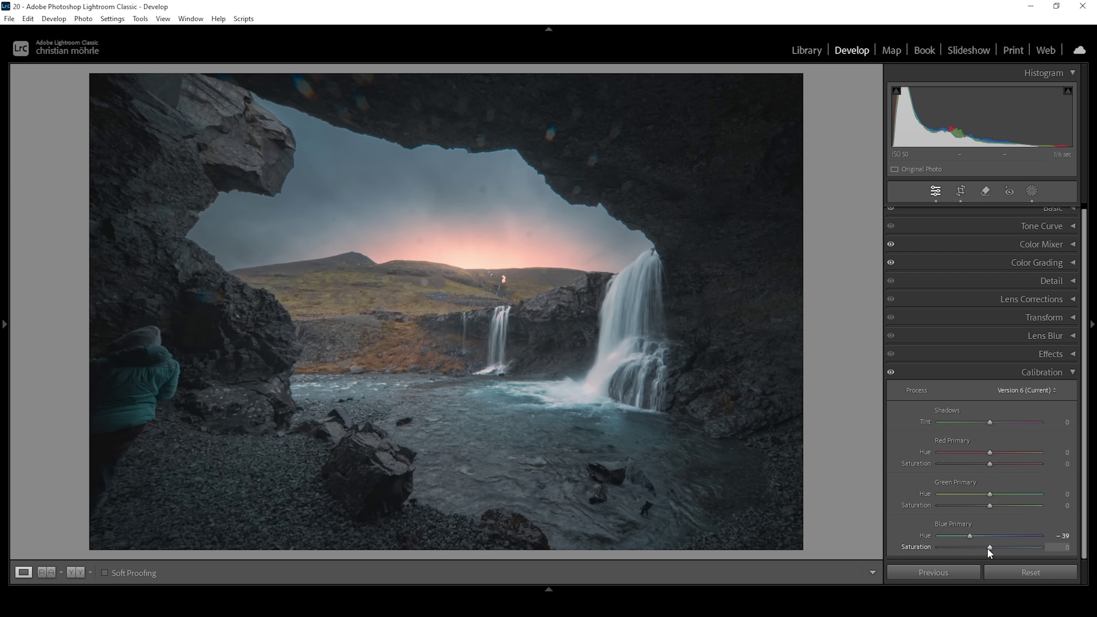
drag(993, 549, 999, 549)
Calibrate Red Primary to Hue +17 and Saturation +4, and Green Primary to Hue −35 with slightly raised Saturation.
drag(991, 454, 998, 454)
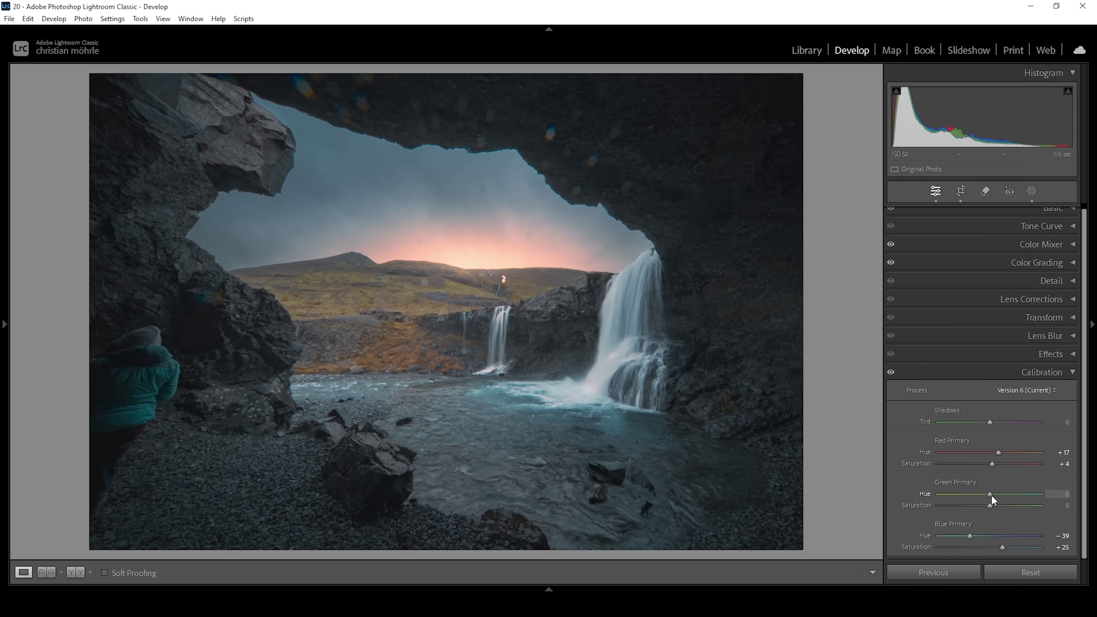
drag(985, 495, 972, 495)
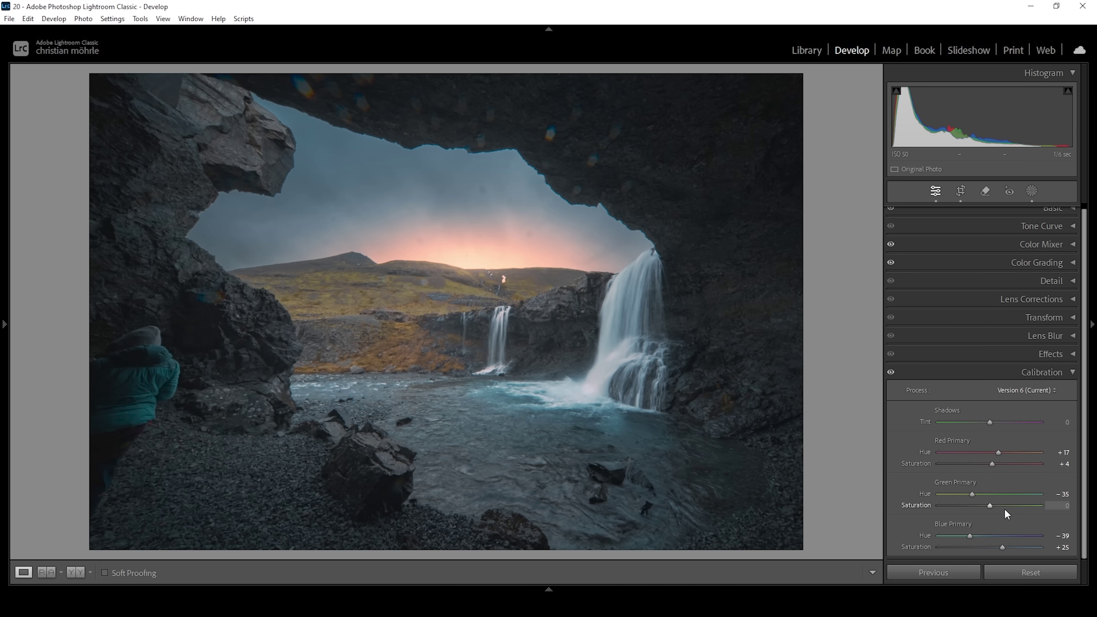
click(995, 505)
click(1054, 376)
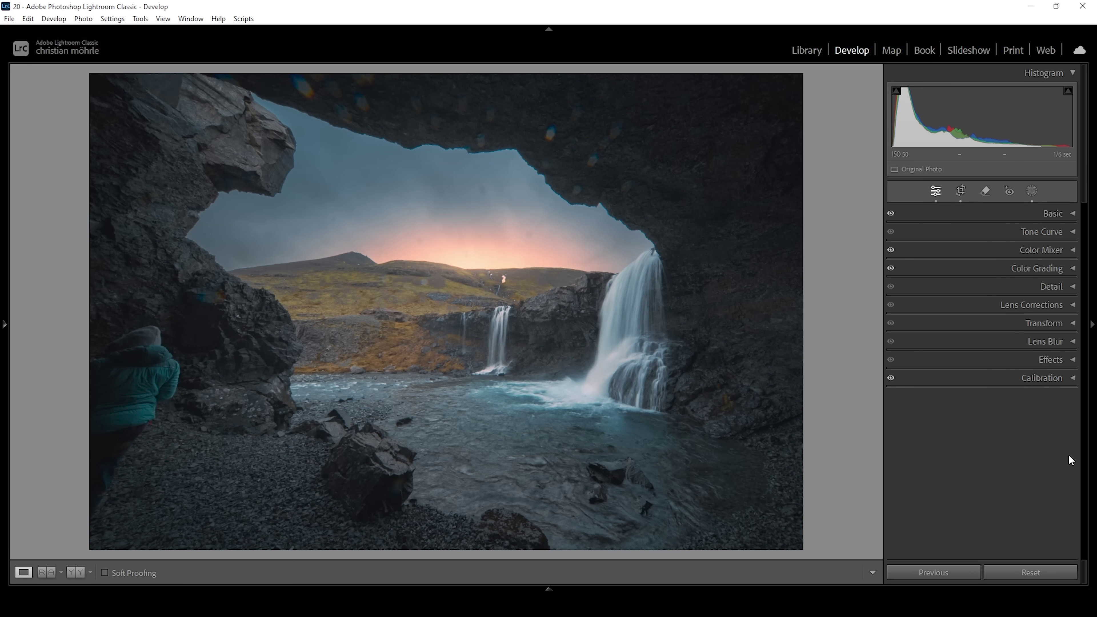
Sharpen the photo with Amount 88, Radius 0.5, Detail 100 and Masking 58.
click(1056, 293)
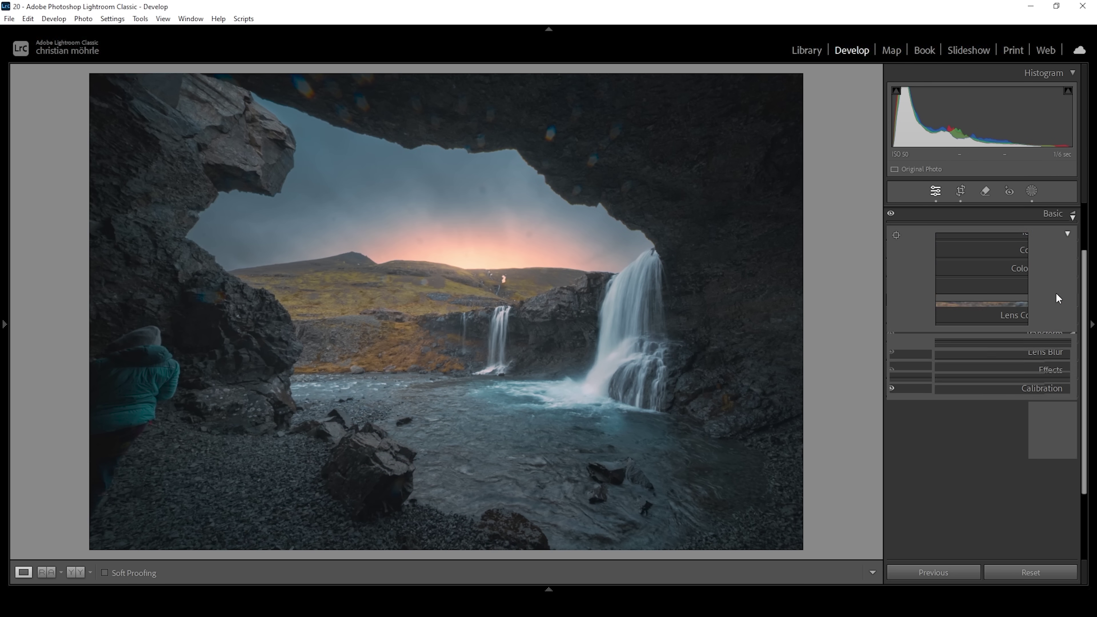
drag(956, 368, 764, 368)
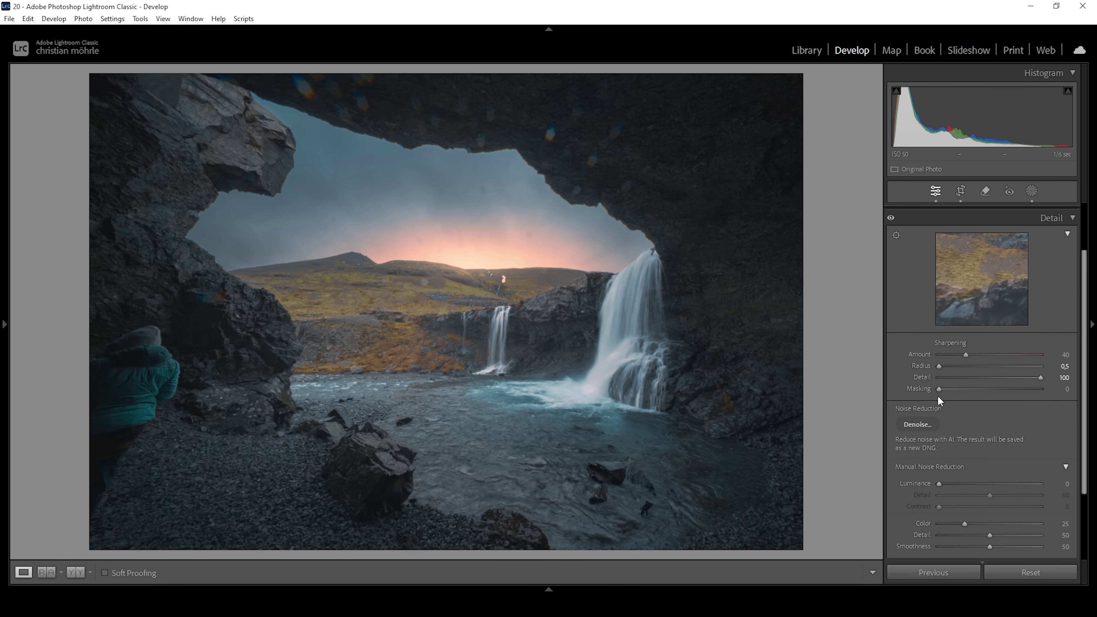
drag(941, 388, 1001, 394)
drag(969, 352, 1015, 358)
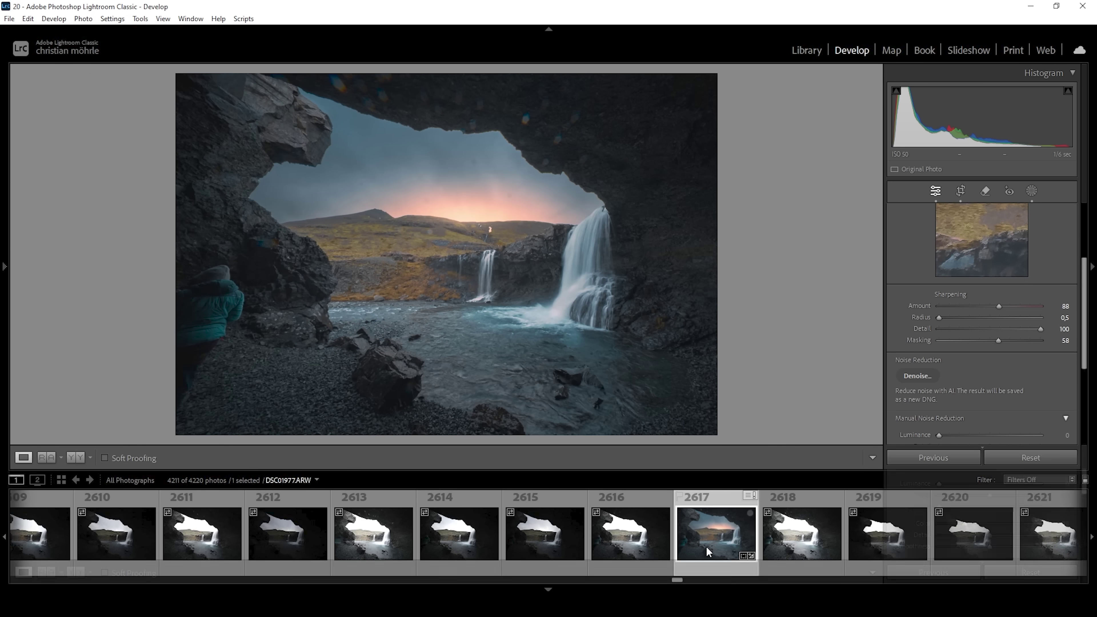
Open the edited photo DSC01977 as a Smart Object in Photoshop.
right_click(708, 549)
mouse_move(795, 262)
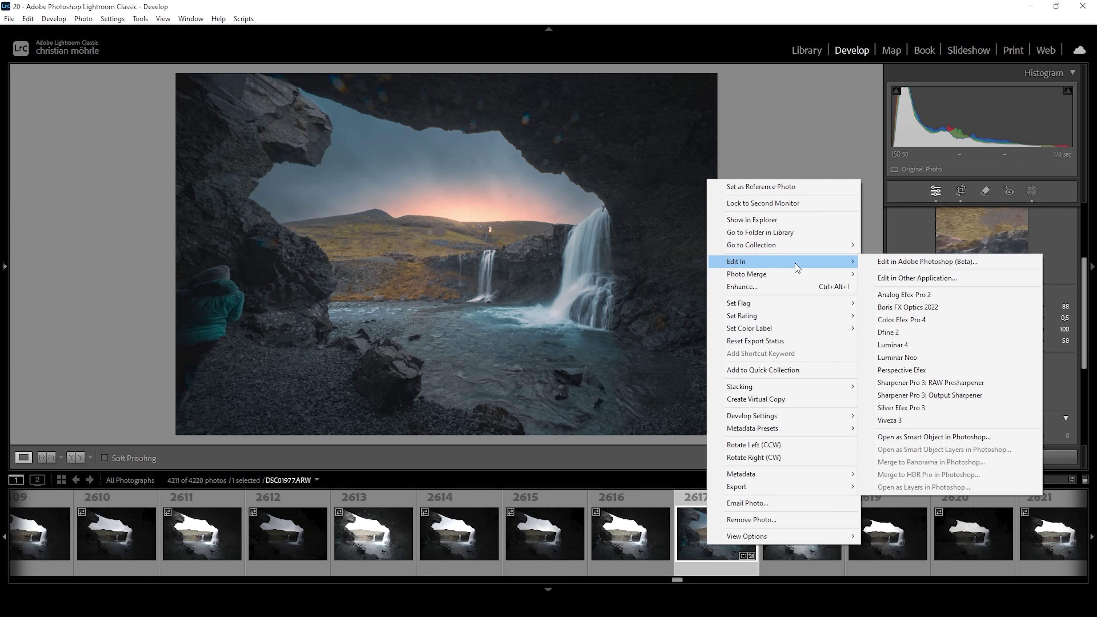
click(908, 437)
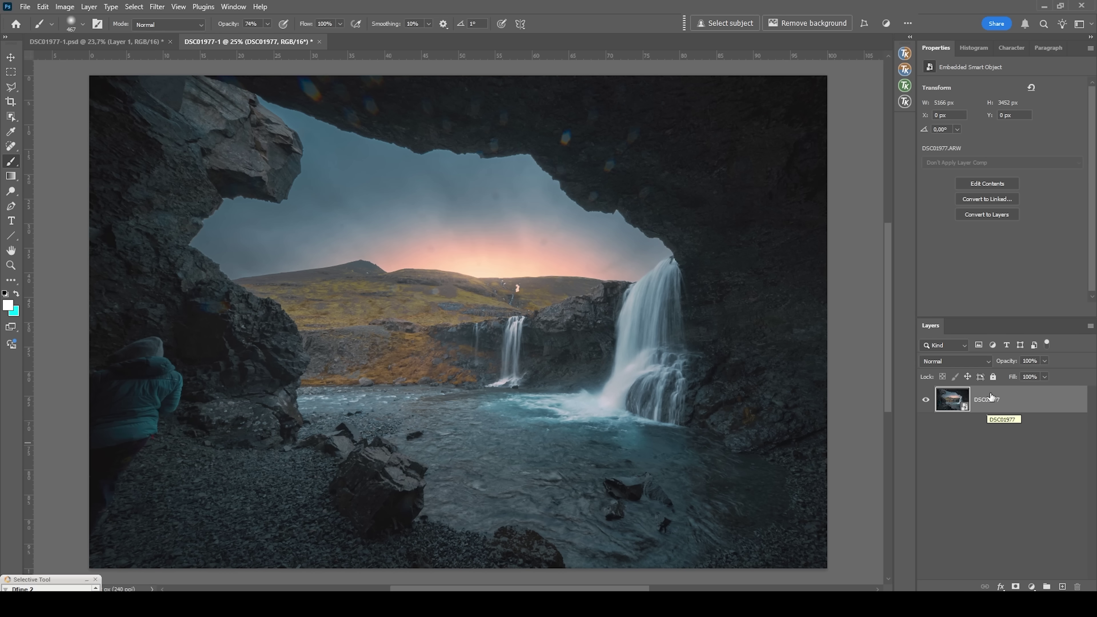
Duplicate the DSC01977 smart object layer and rasterize the copy.
key(ctrl+j)
right_click(1003, 395)
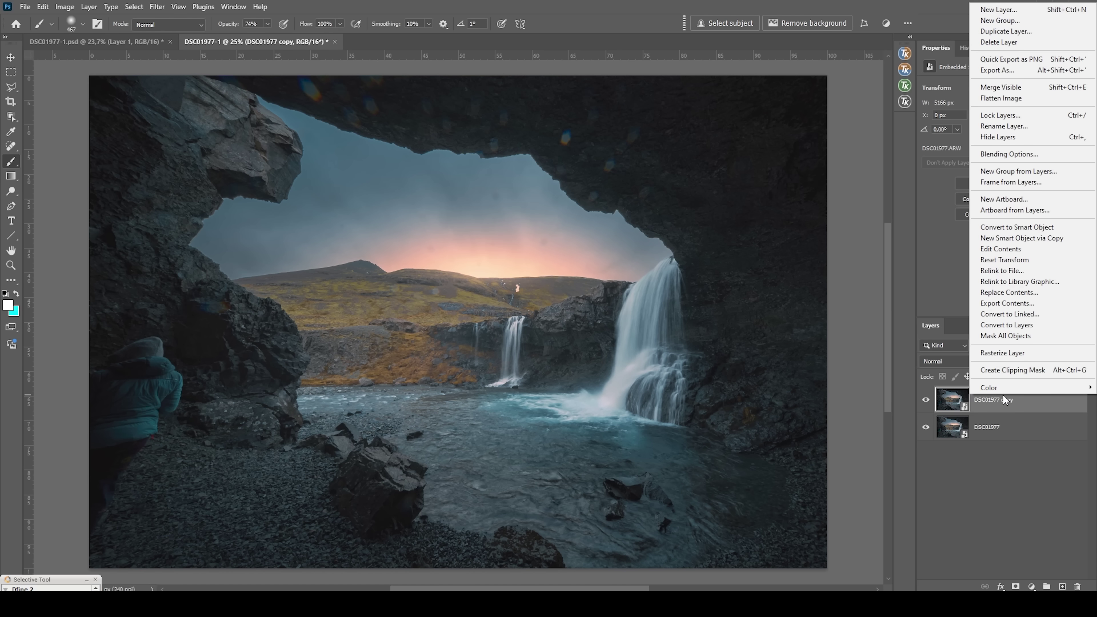
click(1023, 357)
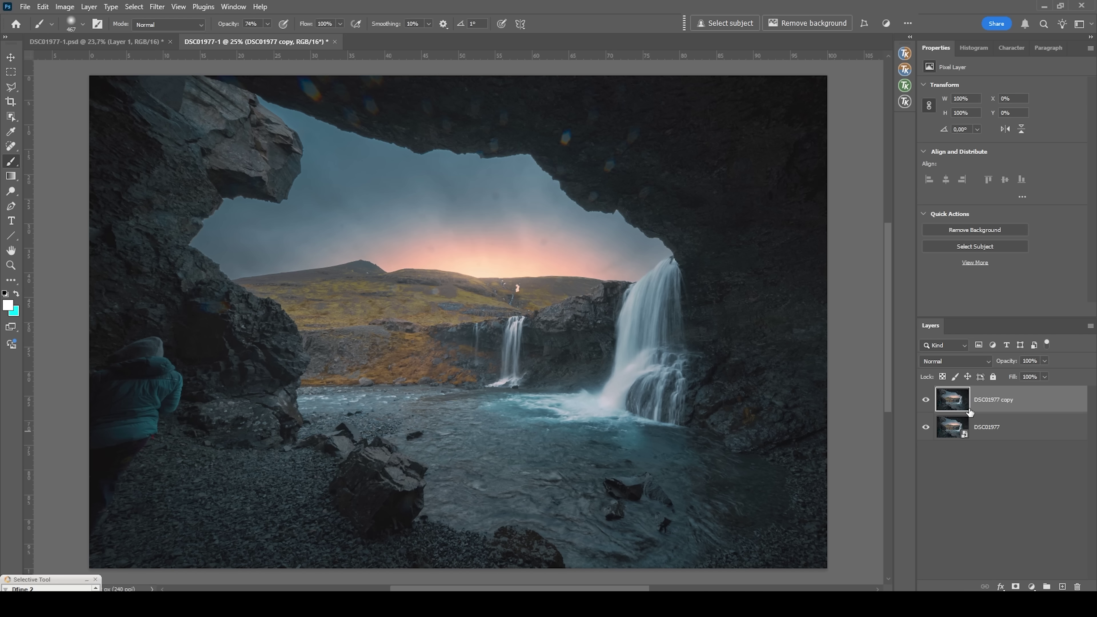
scroll(237, 483, up, 3)
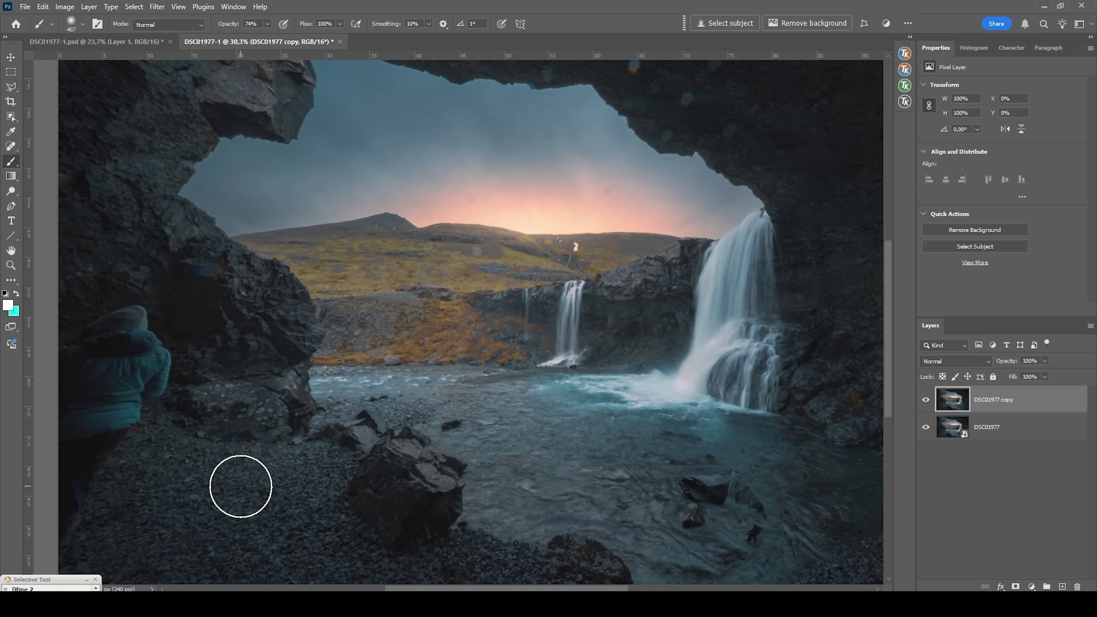
scroll(240, 486, up, 2)
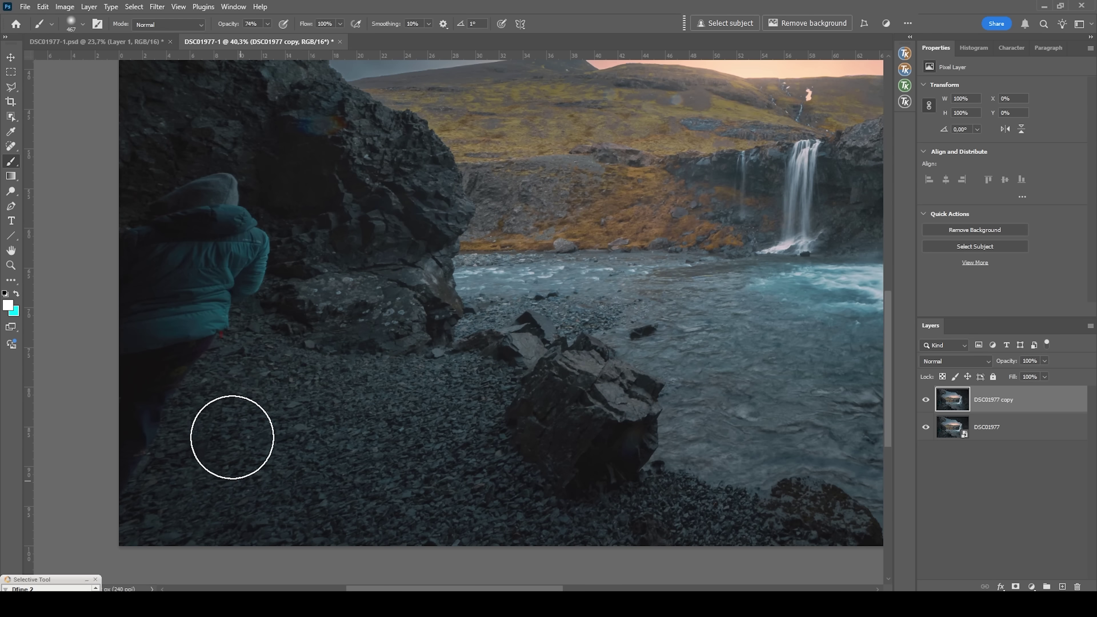
click(11, 89)
scroll(146, 240, up, 2)
click(140, 238)
click(175, 226)
click(183, 191)
click(238, 161)
click(292, 155)
click(313, 167)
click(310, 205)
click(335, 218)
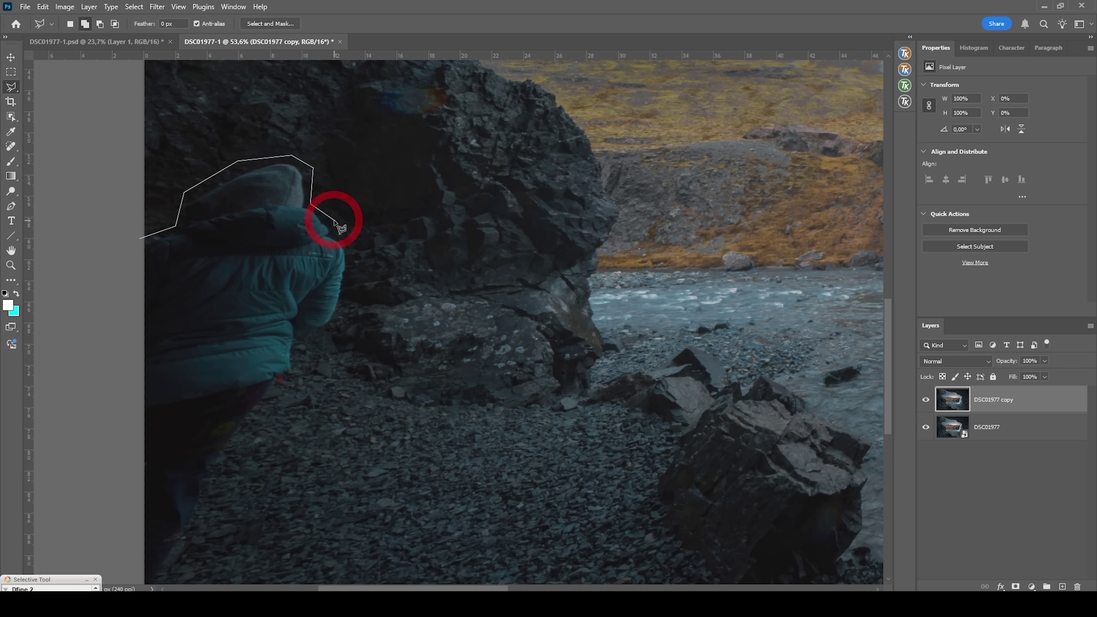
key(Escape)
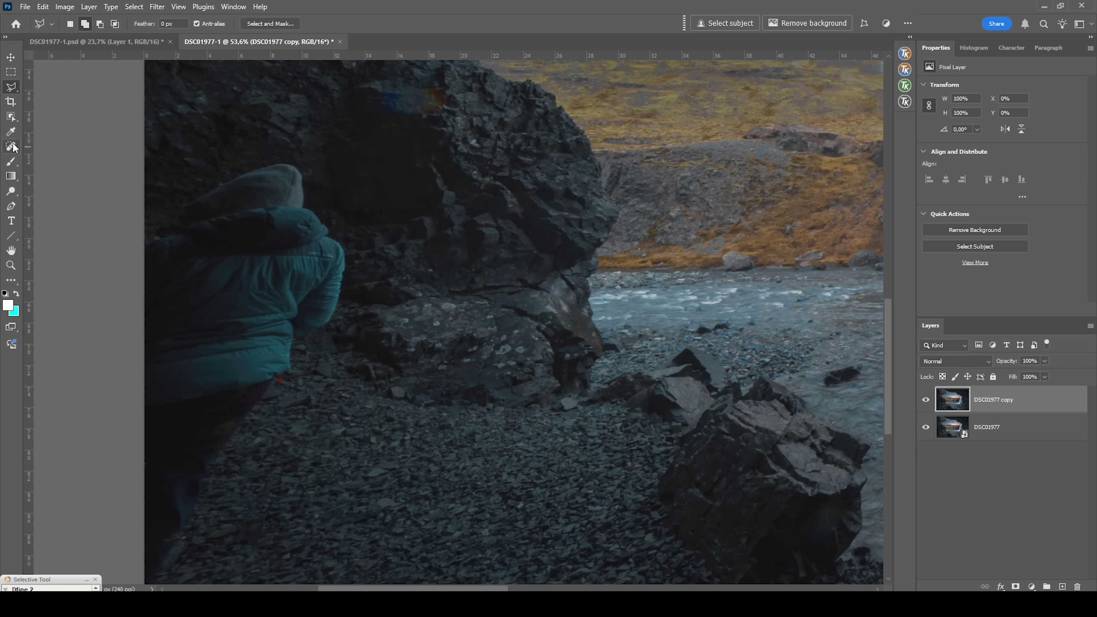
Erase the person in the teal jacket from the layer copy with the Remove tool.
click(11, 146)
click(94, 175)
mouse_move(155, 266)
mouse_down()
mouse_move(191, 223)
mouse_move(266, 179)
mouse_move(335, 246)
mouse_move(319, 311)
mouse_move(208, 449)
mouse_move(319, 282)
mouse_up()
scroll(487, 105, down, 1)
click(595, 24)
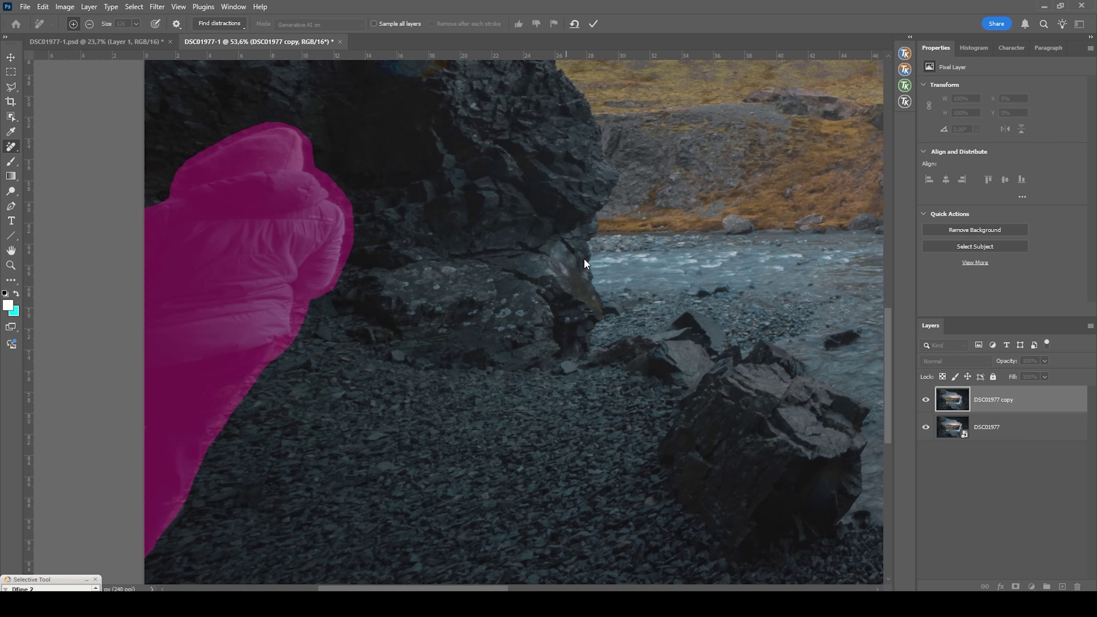
Heal the blue and orange flare spot on the dark rock wall with the content-aware Spot Healing Brush.
scroll(517, 227, down, 3)
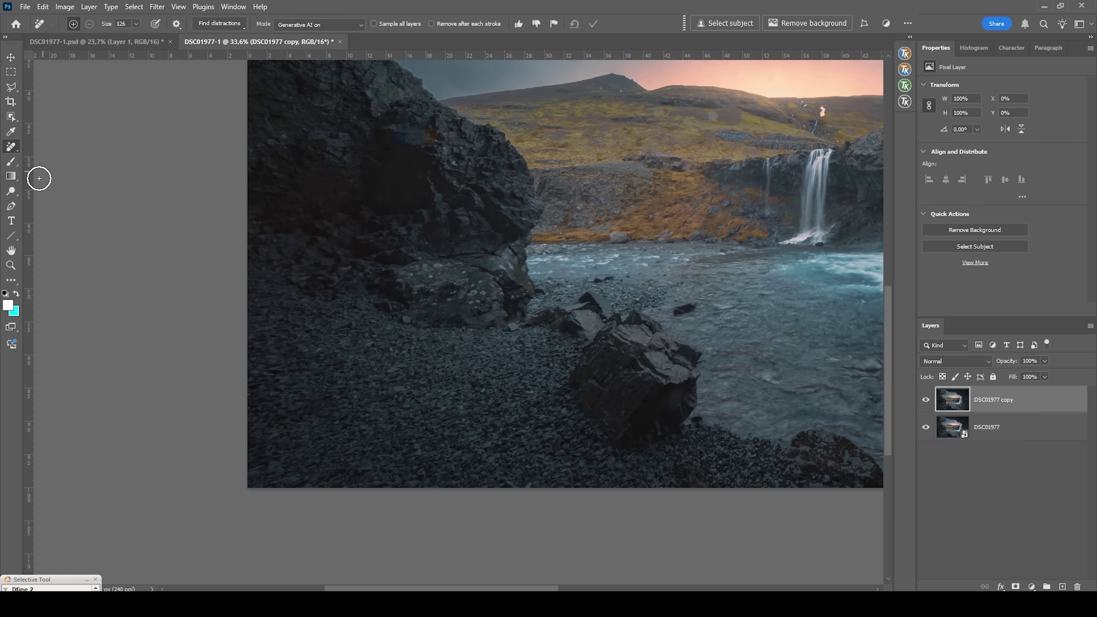
key(shift+j)
scroll(428, 245, up, 2)
scroll(297, 210, up, 3)
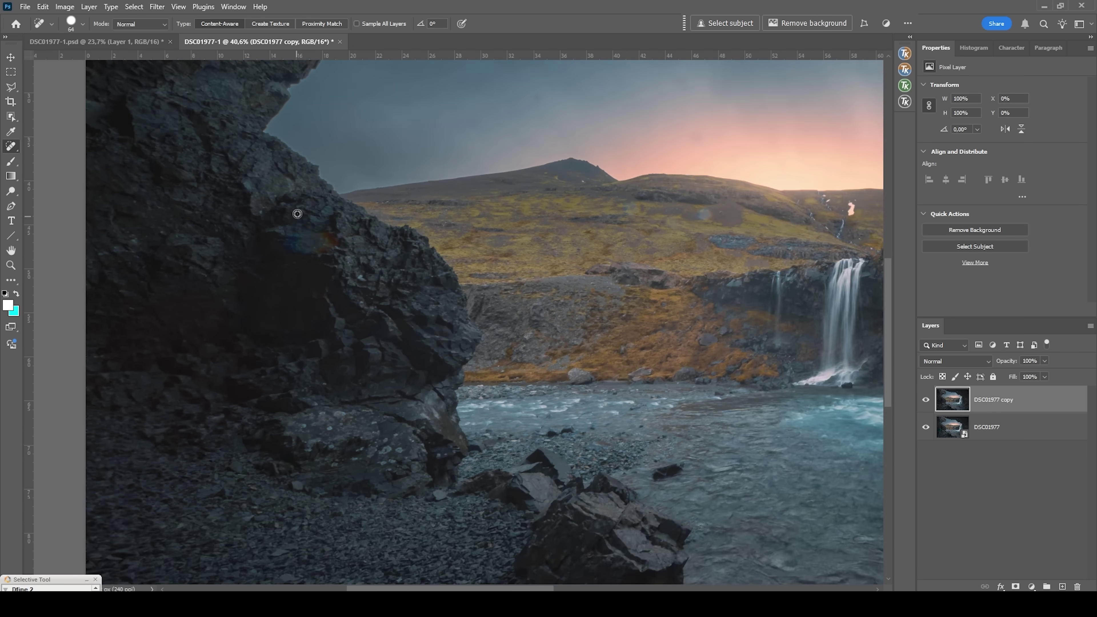
scroll(349, 253, up, 1)
drag(318, 277, 333, 277)
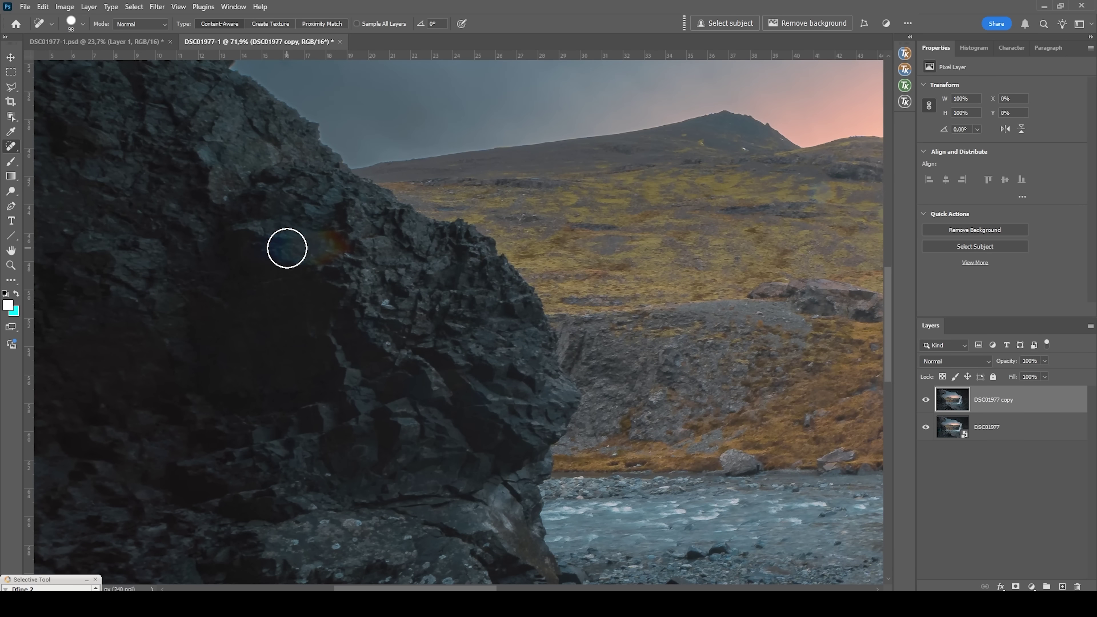
drag(275, 248, 335, 249)
Heal the flare spot on the shaded side of the large boulder on the pebble beach.
scroll(373, 319, down, 2)
scroll(373, 317, down, 5)
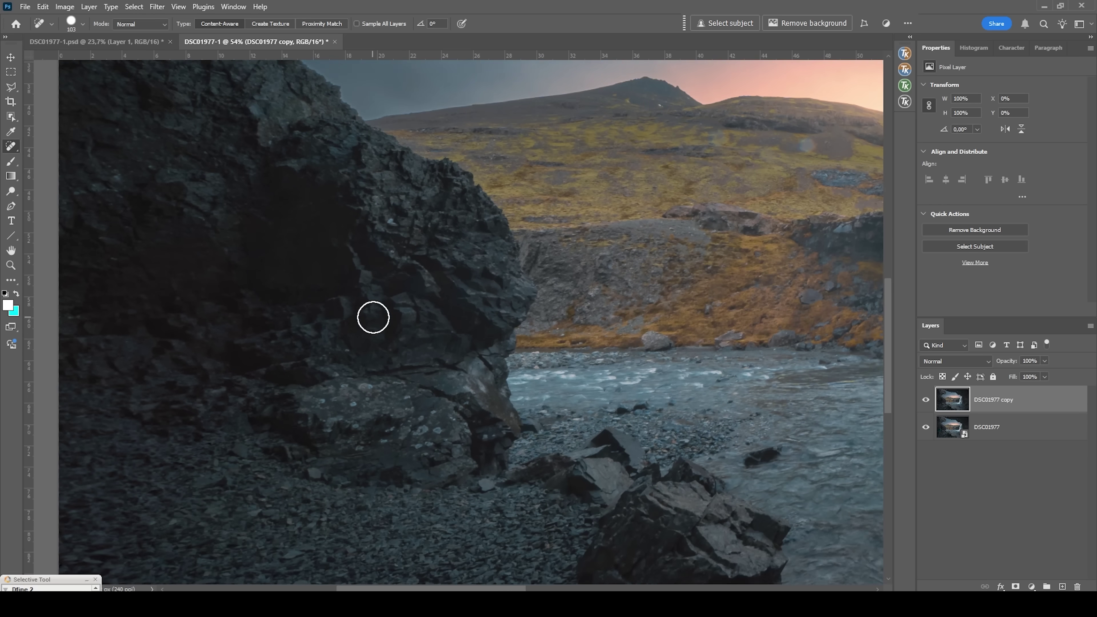
scroll(754, 456, down, 4)
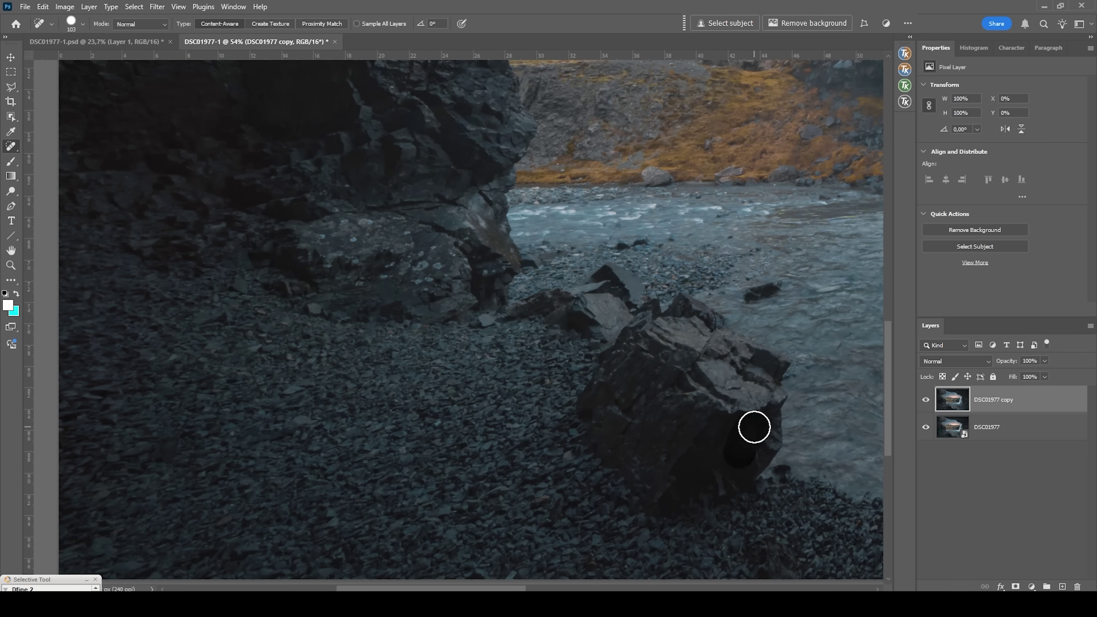
Heal the flare spots and the bright reddish patch on the hillside above the small distant waterfall.
scroll(728, 492, down, 2)
scroll(713, 480, down, 3)
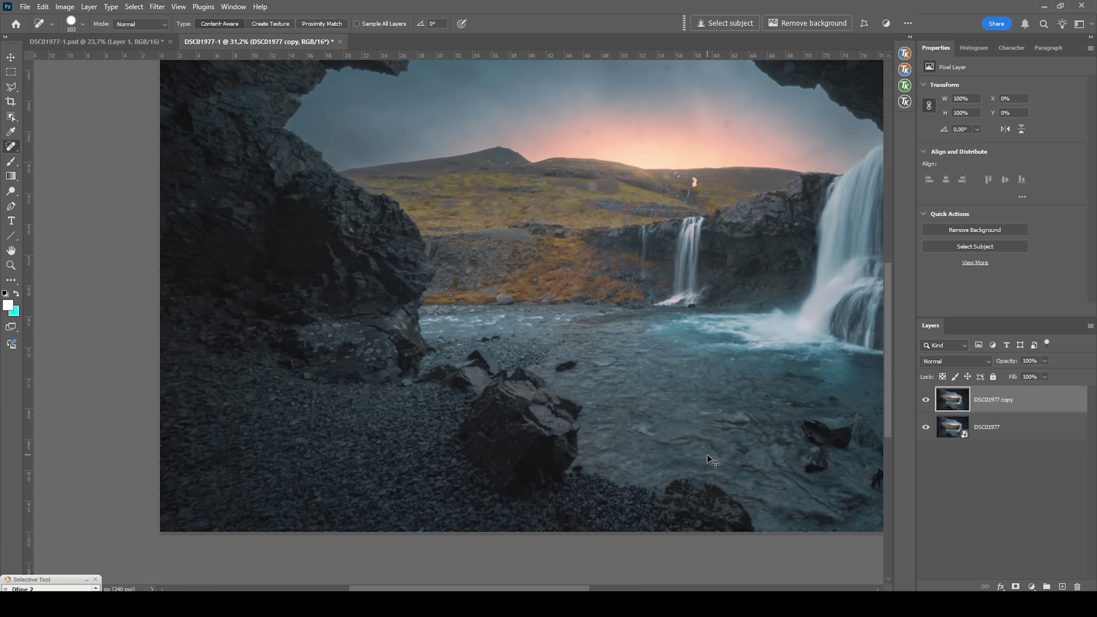
scroll(610, 228, up, 3)
scroll(514, 206, up, 2)
mouse_move(618, 198)
mouse_down()
mouse_move(633, 204)
mouse_move(617, 198)
mouse_move(622, 189)
mouse_up()
drag(724, 176, 726, 179)
key(ctrl+0)
Heal the colored flare spots scattered across the dark cave ceiling above the sky opening.
scroll(485, 392, up, 3)
scroll(703, 284, up, 2)
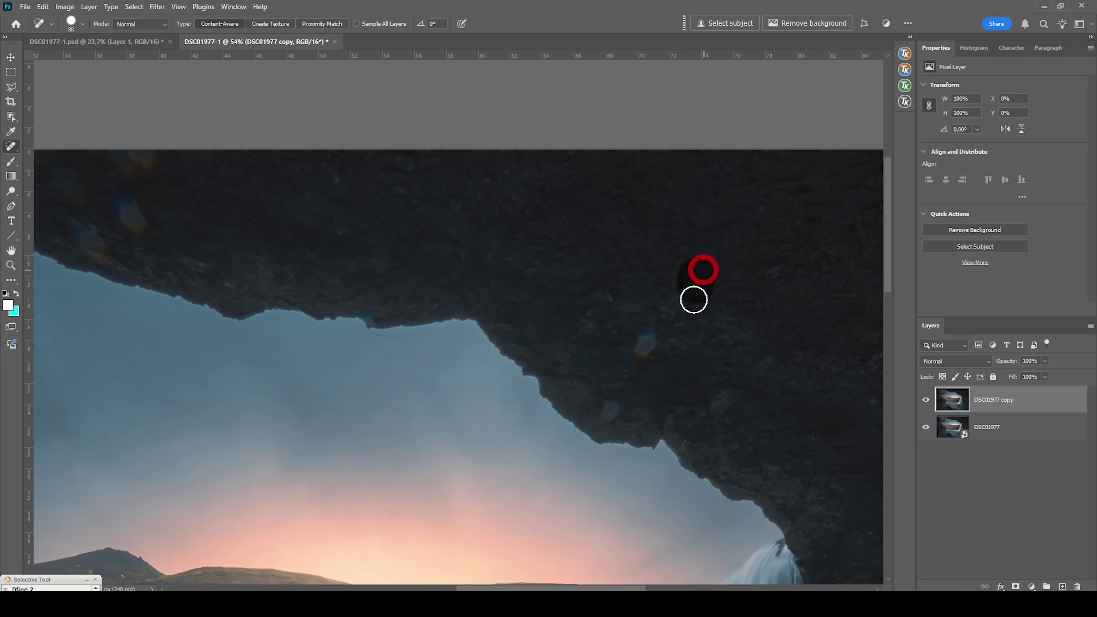
scroll(385, 218, up, 1)
key(ctrl+0)
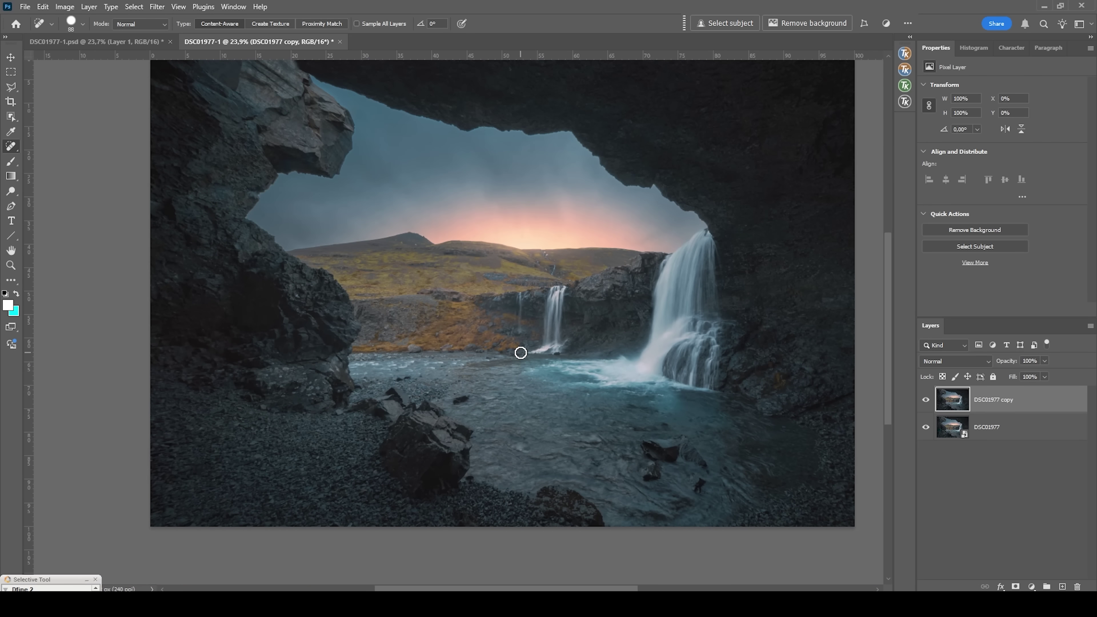